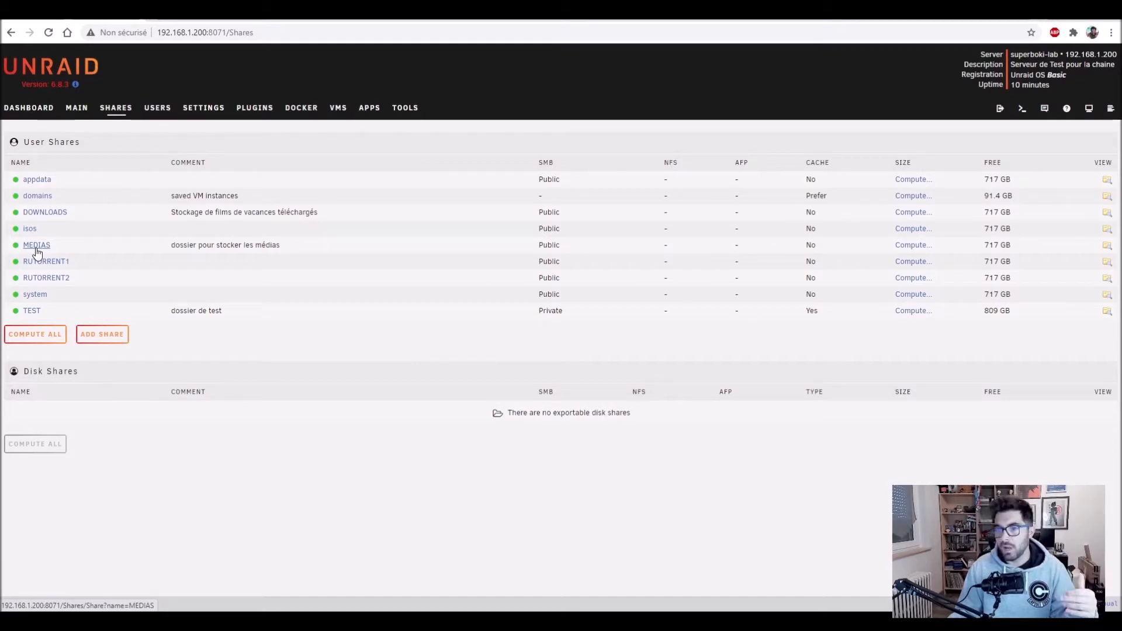
Step: Create the MEDIAS-VPN user share with 10MB minimum free space, then browse the Apps catalogue
left_click(93, 338)
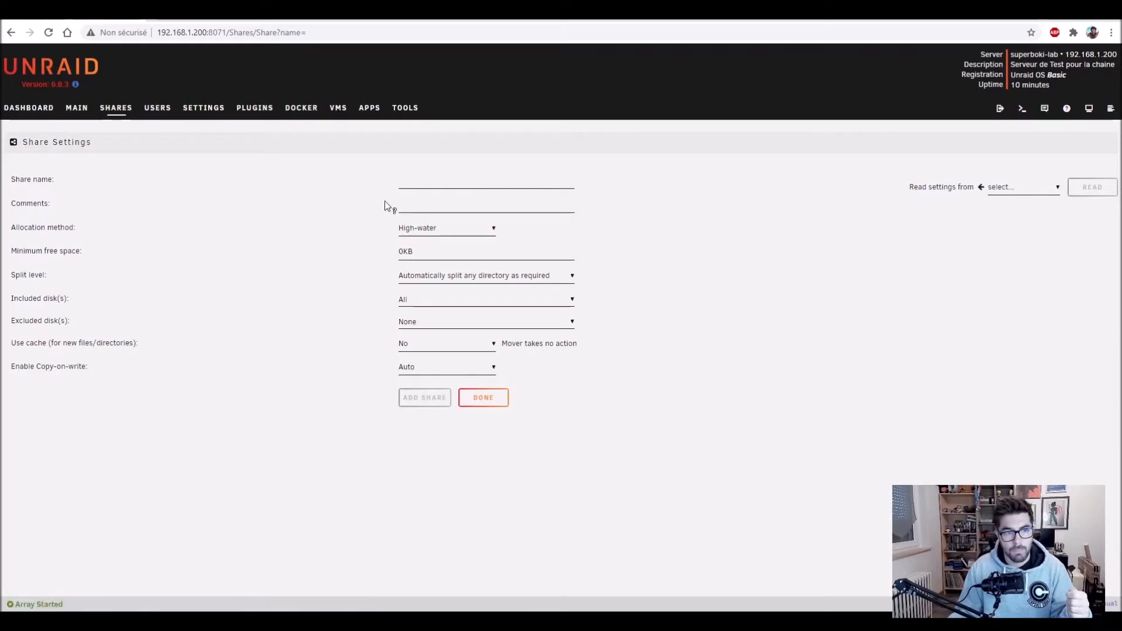
left_click(407, 186)
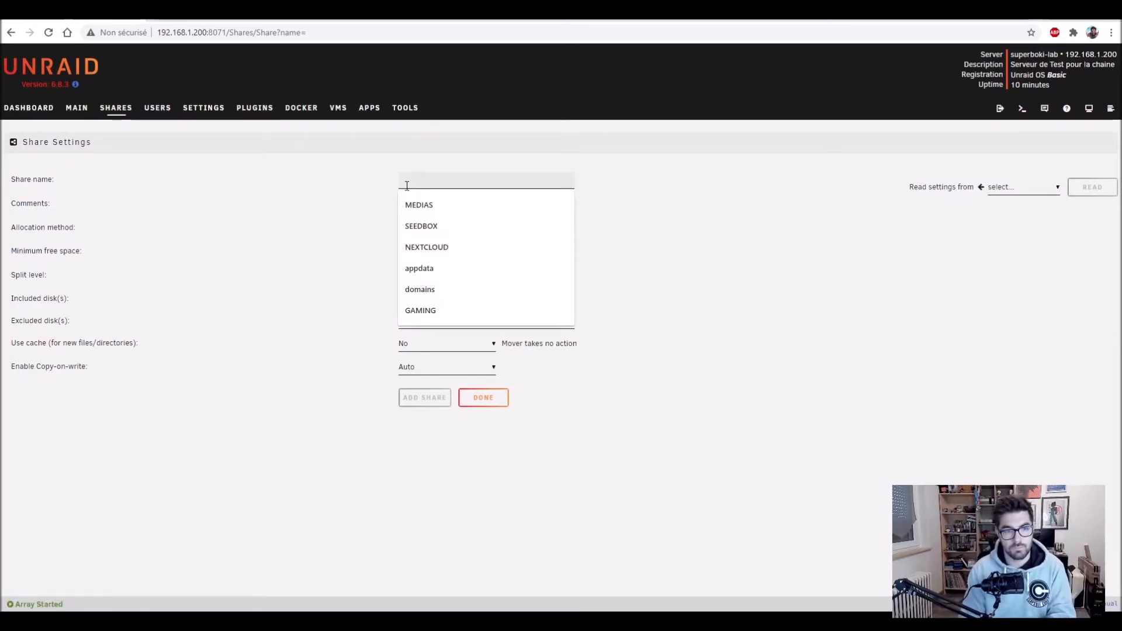
type("MEDIA")
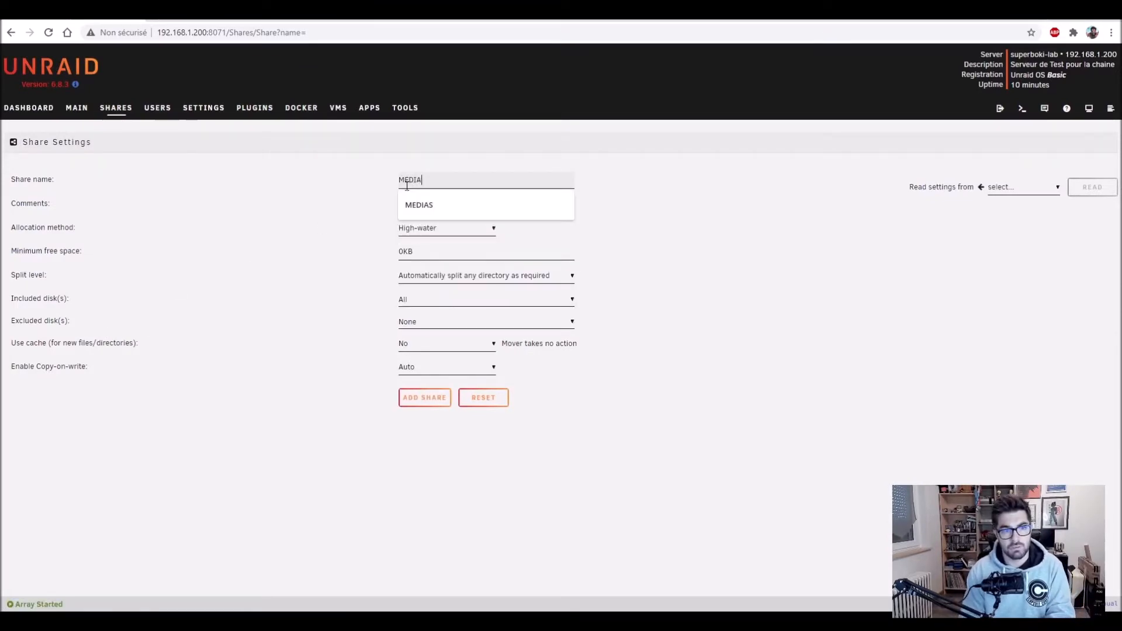
type("S-VPN")
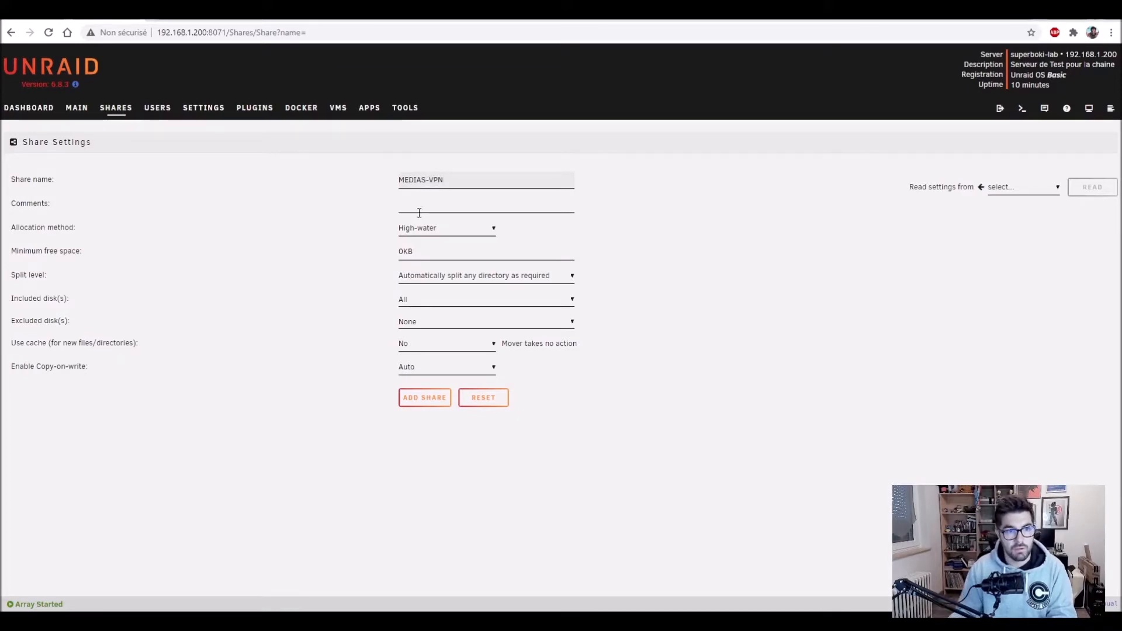
left_click_drag(422, 251, 377, 257)
type("10MB")
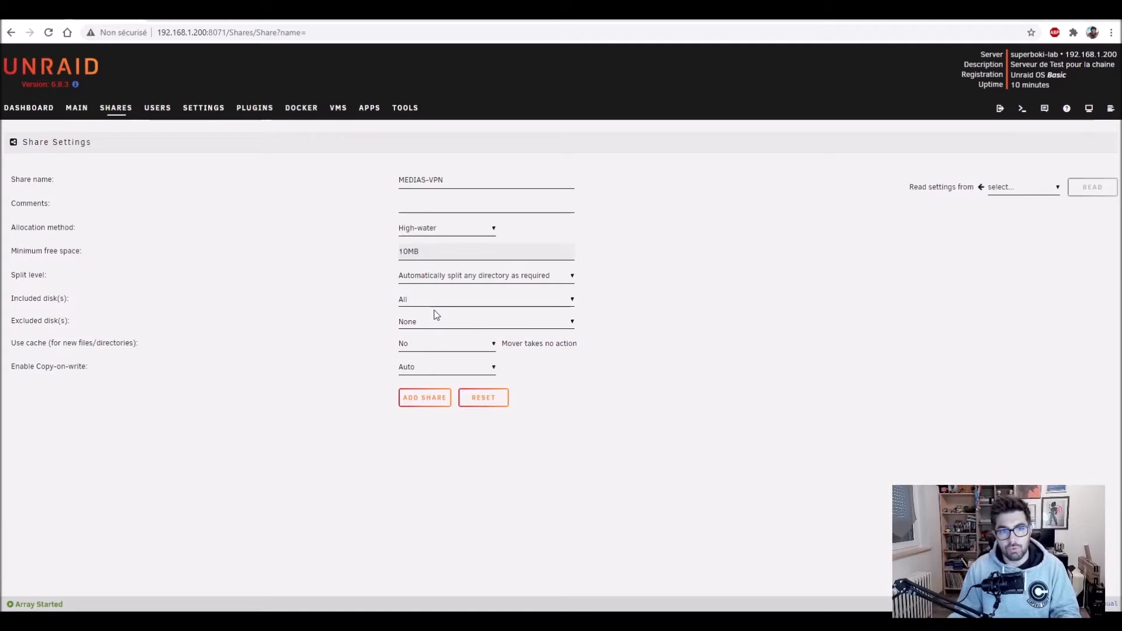
left_click(425, 396)
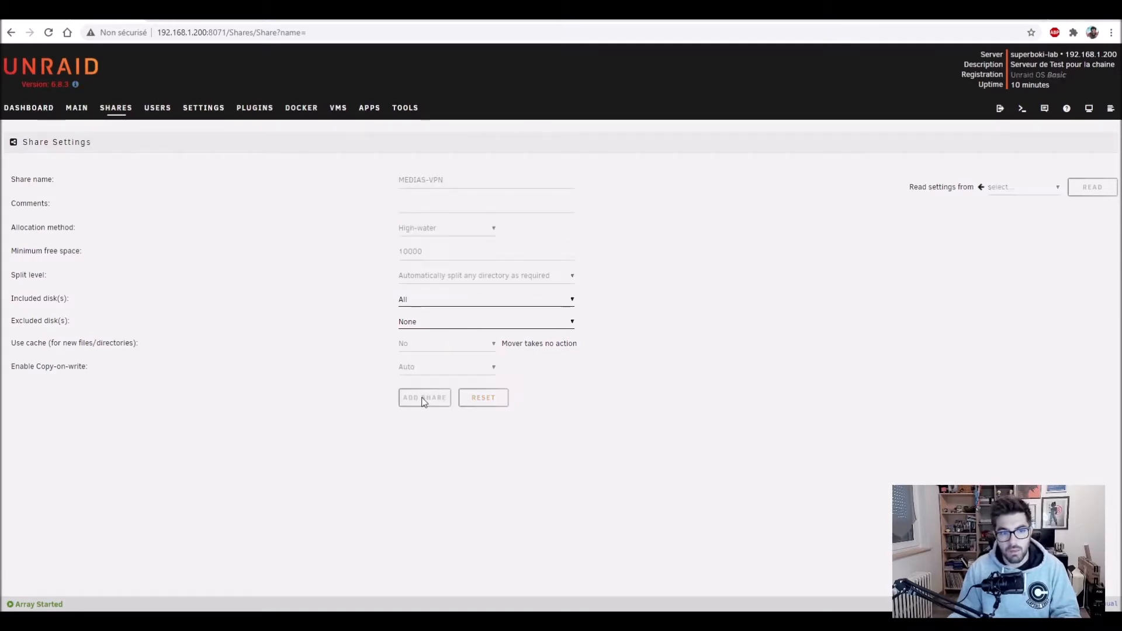
left_click(367, 115)
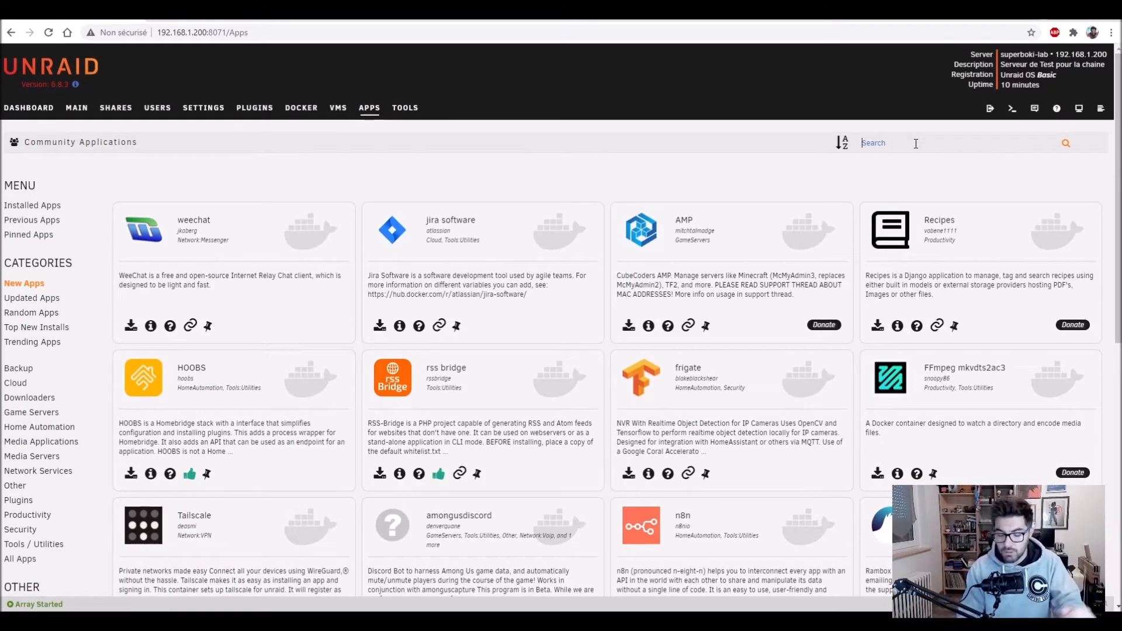
Step: Search the apps for rutorrent and install the binhex rtorrentvpn template
type("rutorrent")
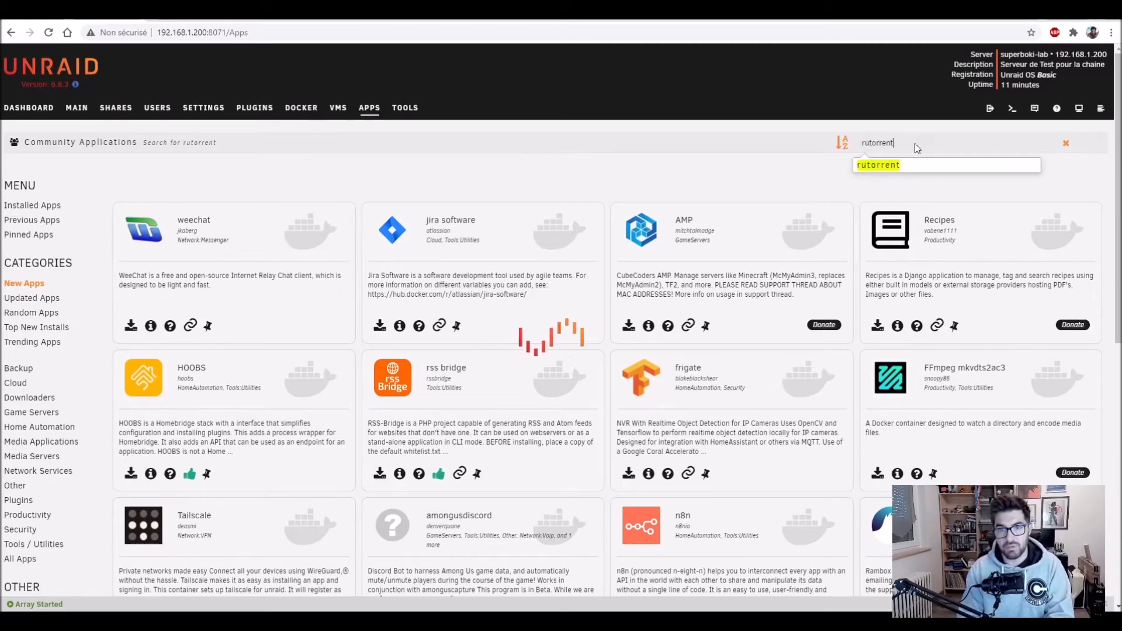
key("Return")
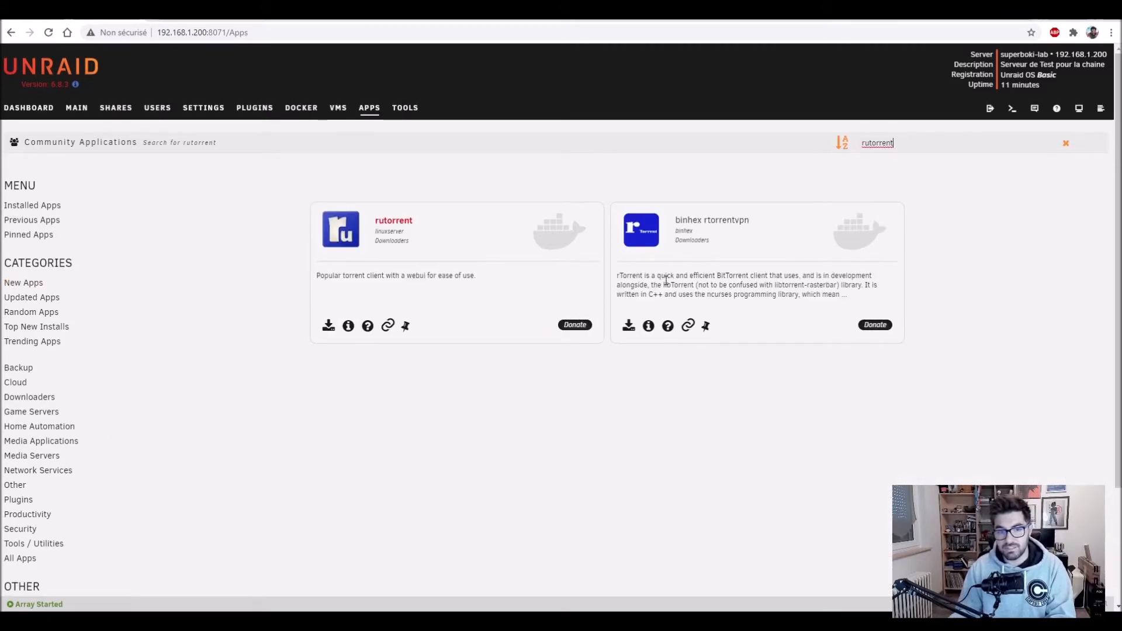
left_click(629, 325)
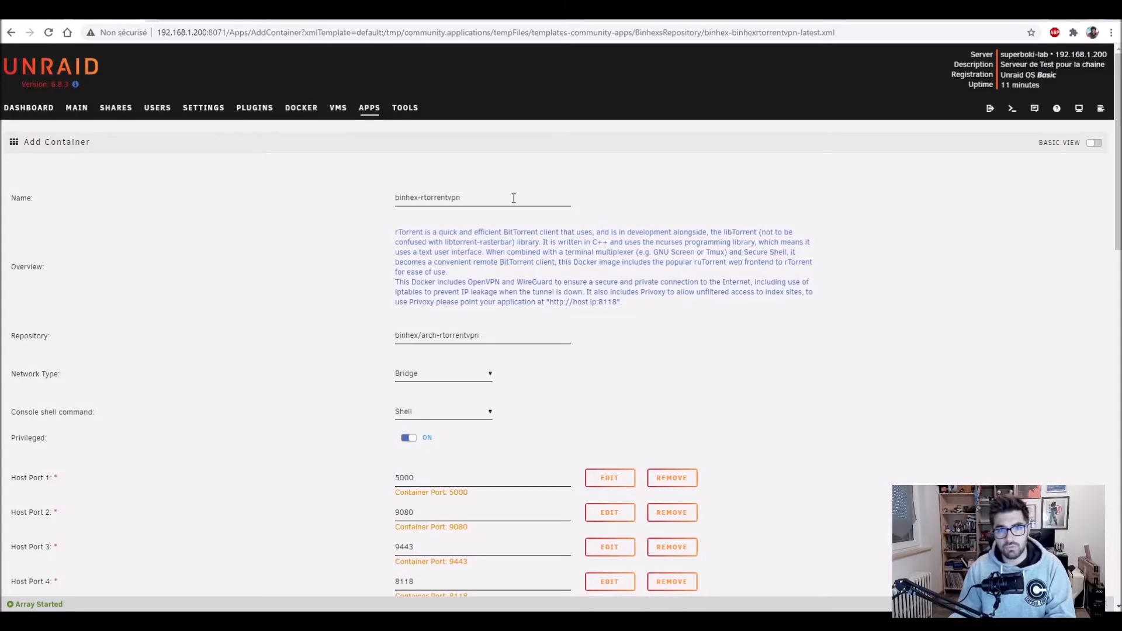
Step: Switch to Advanced View, rename the container to rtorrentvpn and review its extra parameters
left_click(1094, 142)
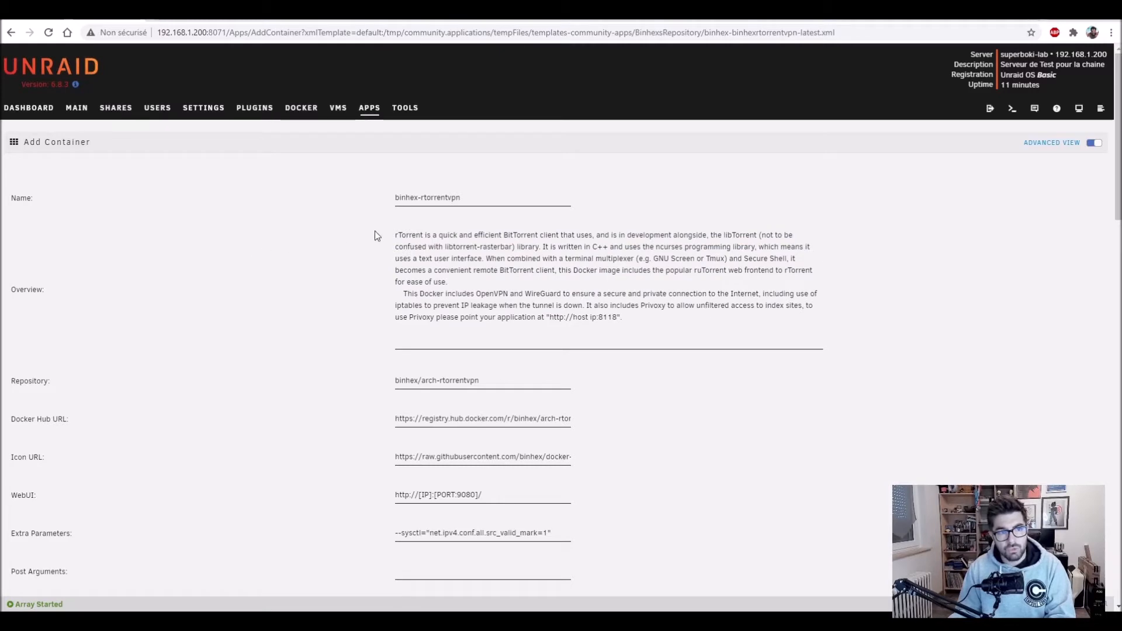
left_click_drag(420, 198, 321, 207)
key("BackSpace")
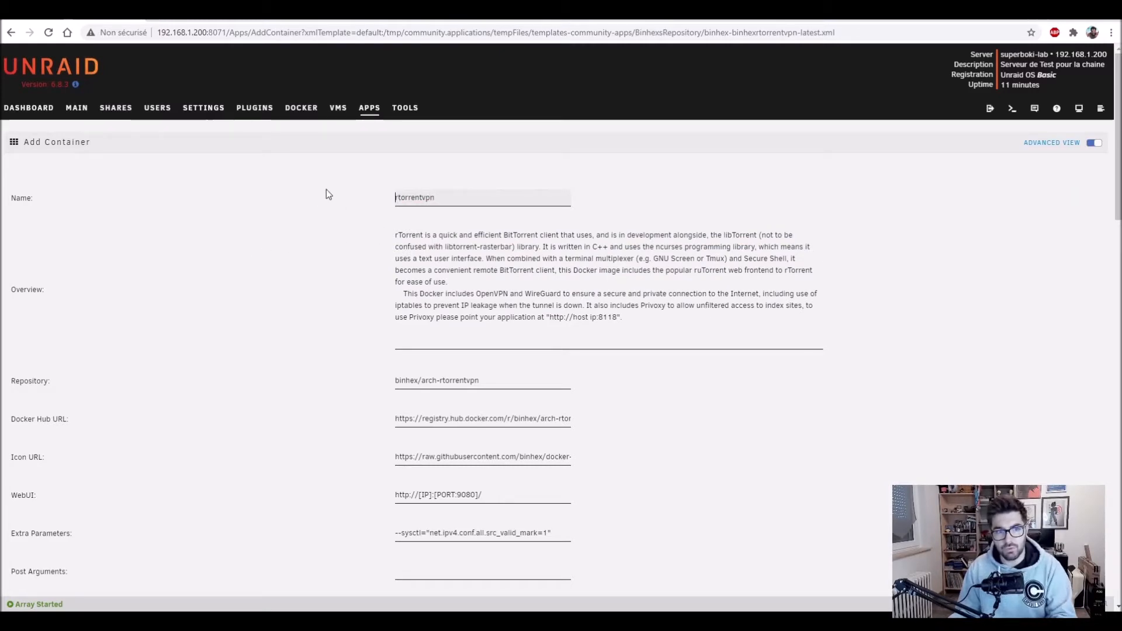
scroll(359, 233, "down", 2)
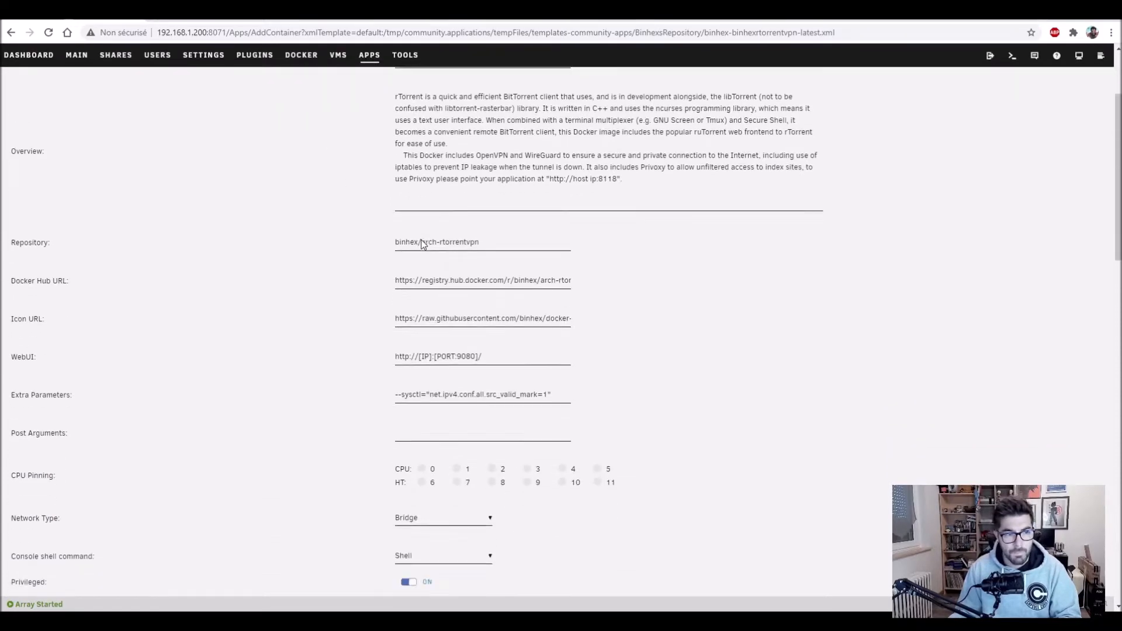
scroll(424, 244, "down", 2)
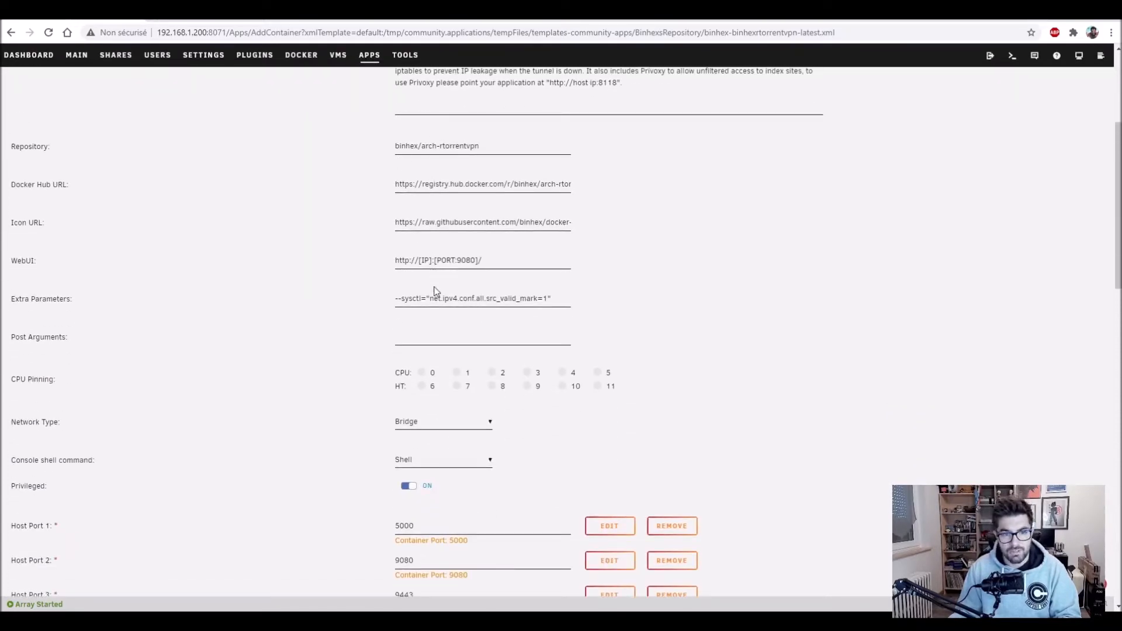
left_click_drag(418, 298, 462, 294)
left_click(480, 300)
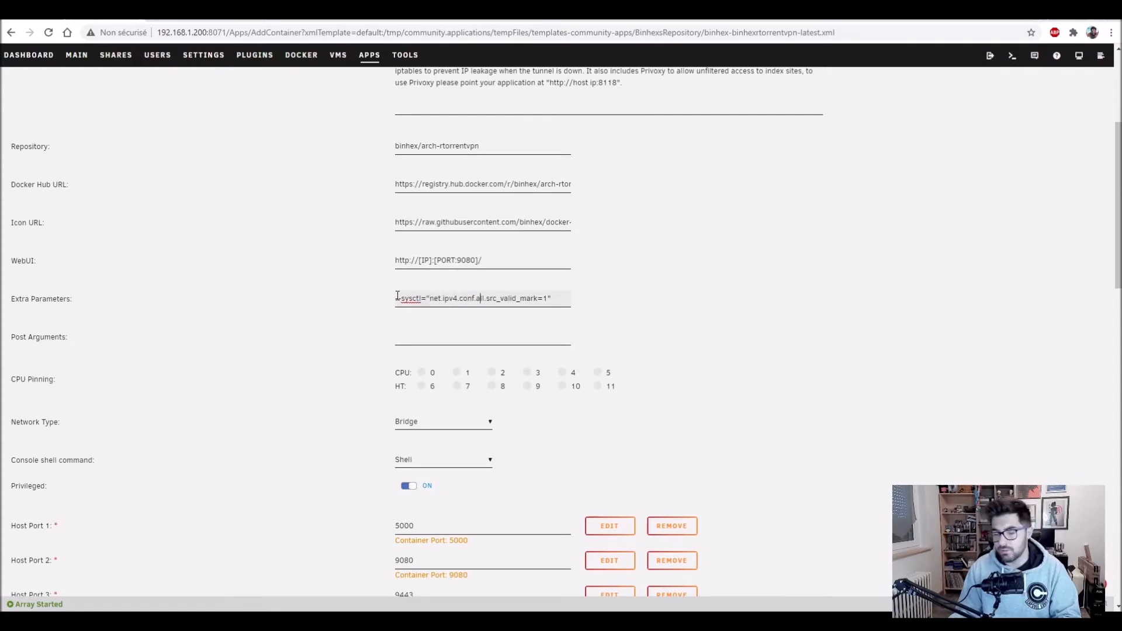
scroll(397, 297, "down", 1)
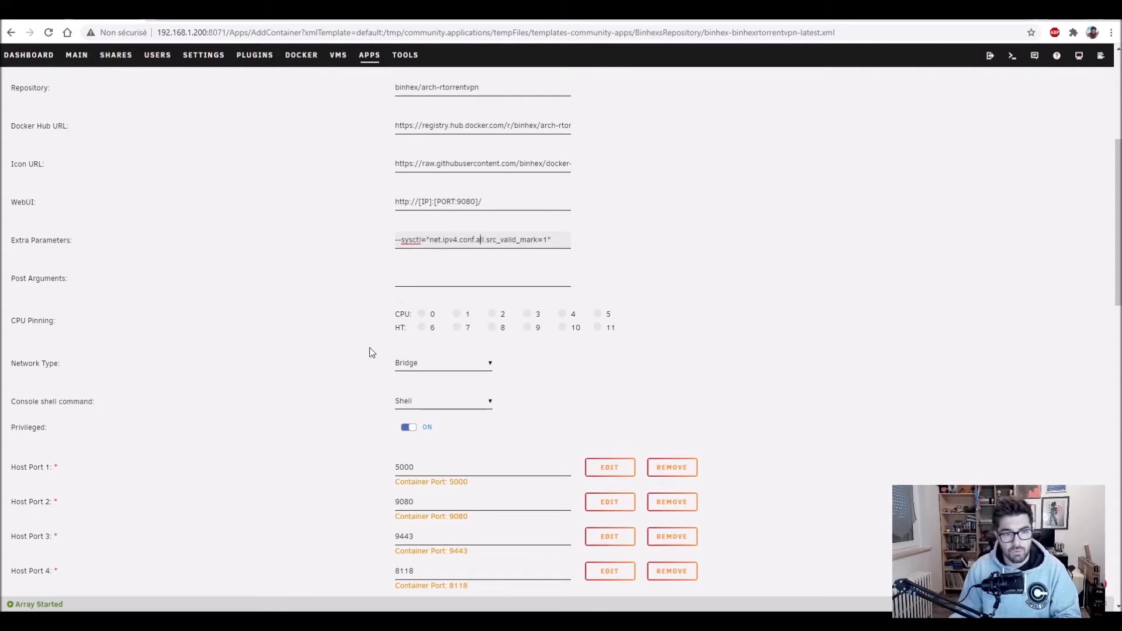
Step: Put the container on the Custom : sblab network and review the 9080 and 9443 host ports
left_click(414, 365)
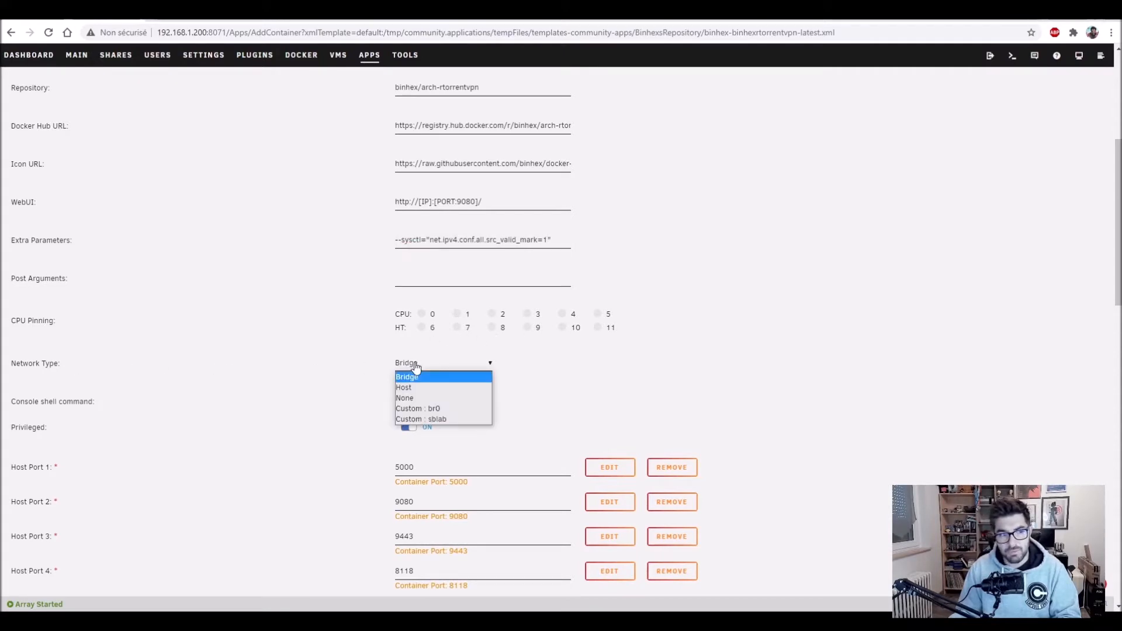
left_click(421, 419)
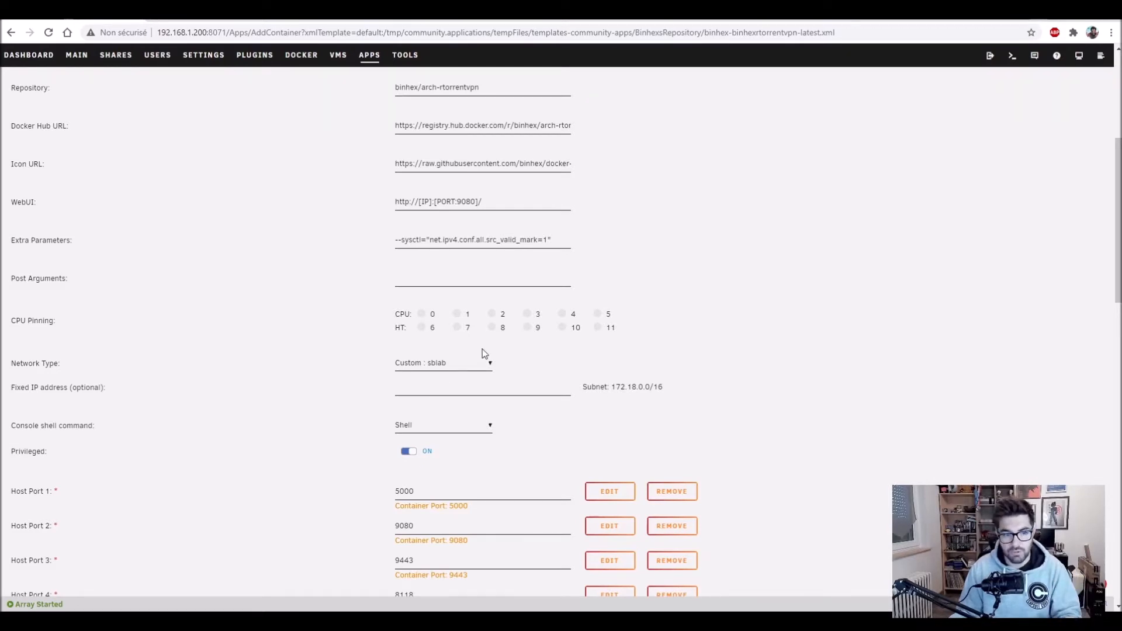
scroll(482, 351, "down", 3)
scroll(482, 349, "down", 1)
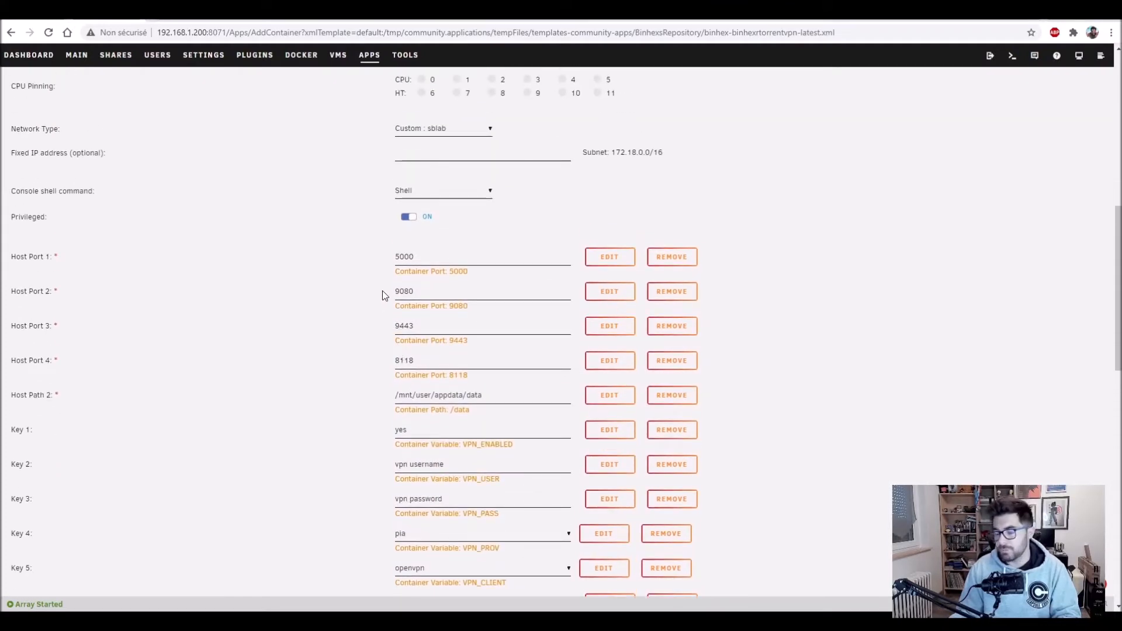
left_click(403, 291)
left_click(408, 329)
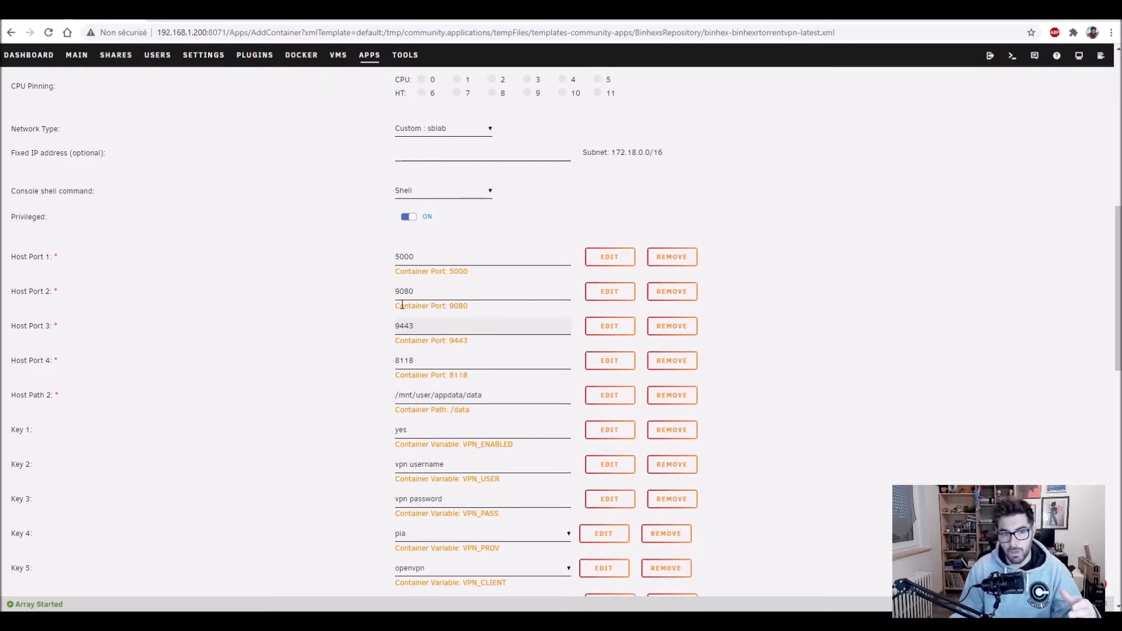
scroll(402, 304, "down", 1)
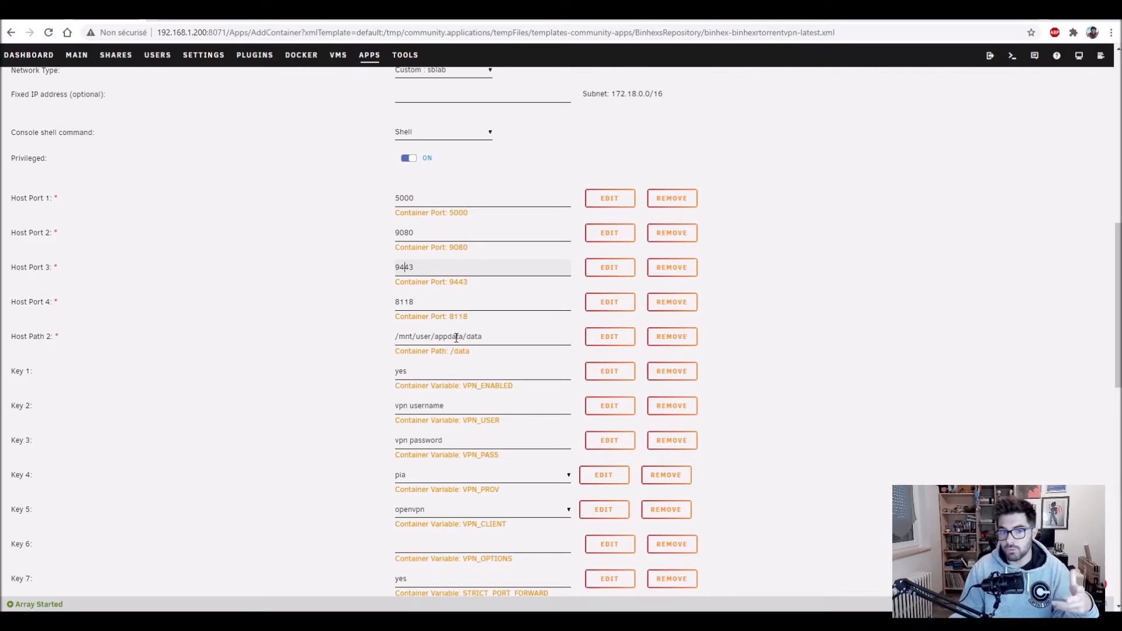
left_click(456, 338)
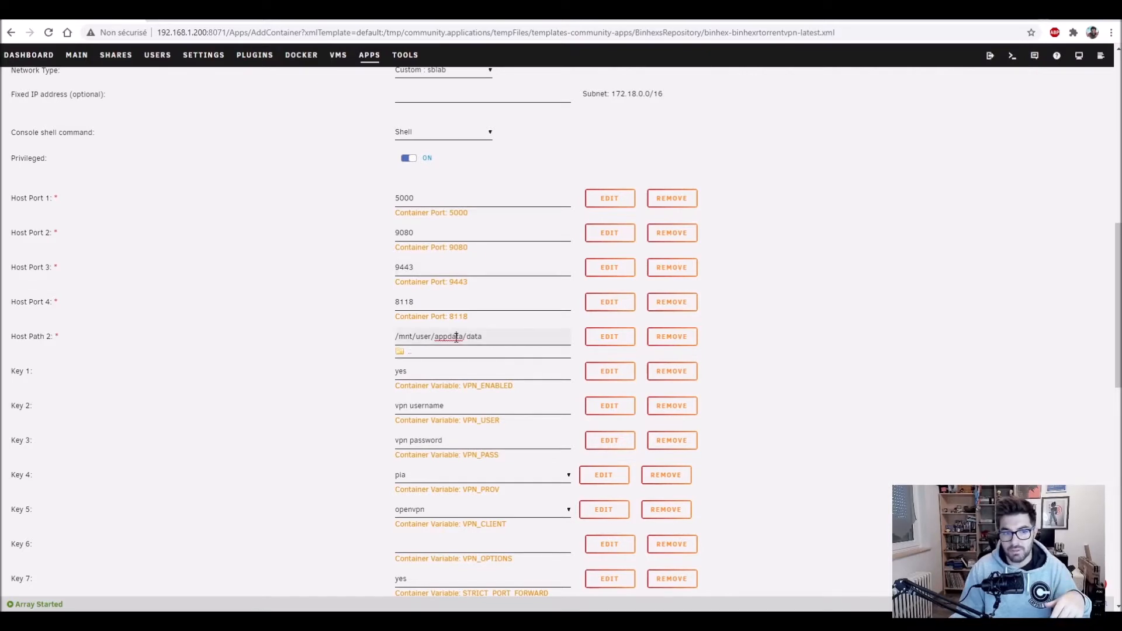
left_click(412, 355)
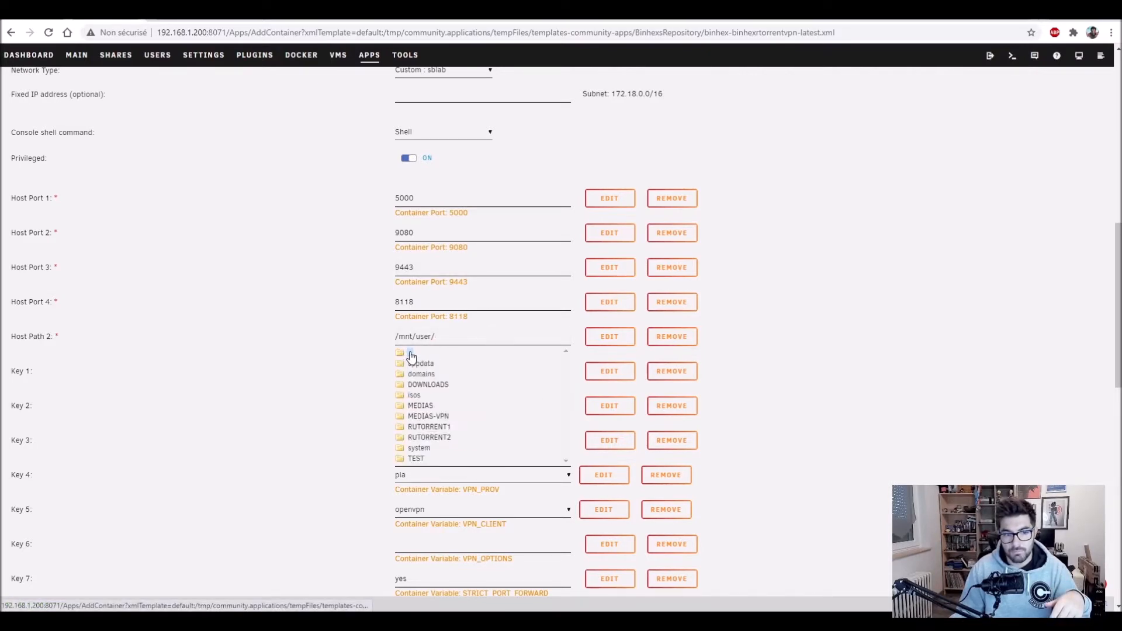
left_click(411, 353)
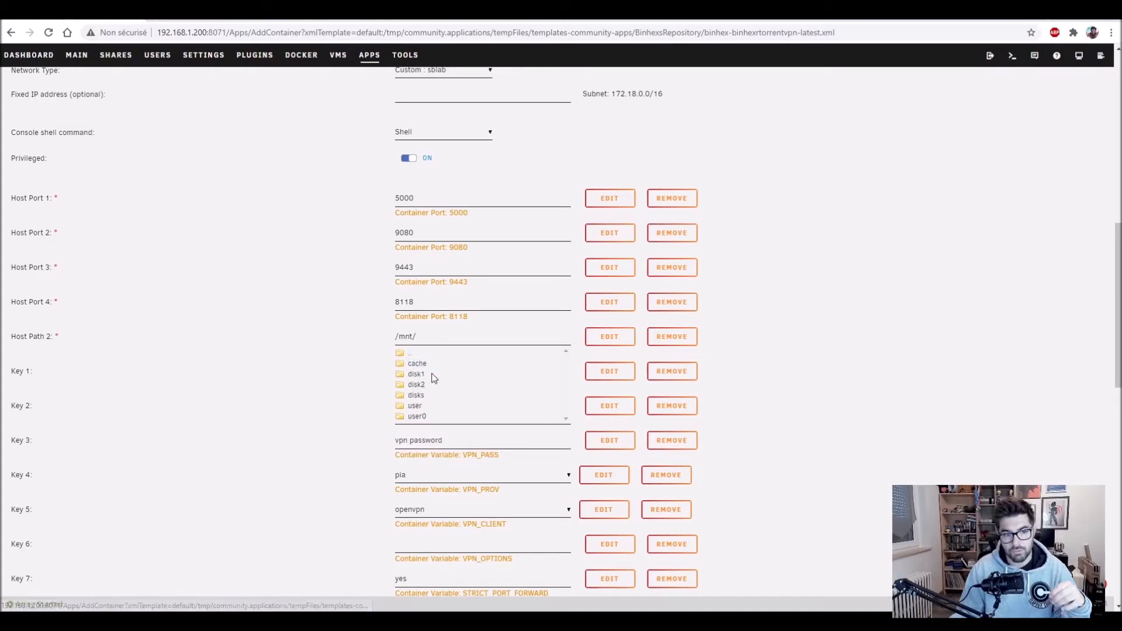
left_click(415, 406)
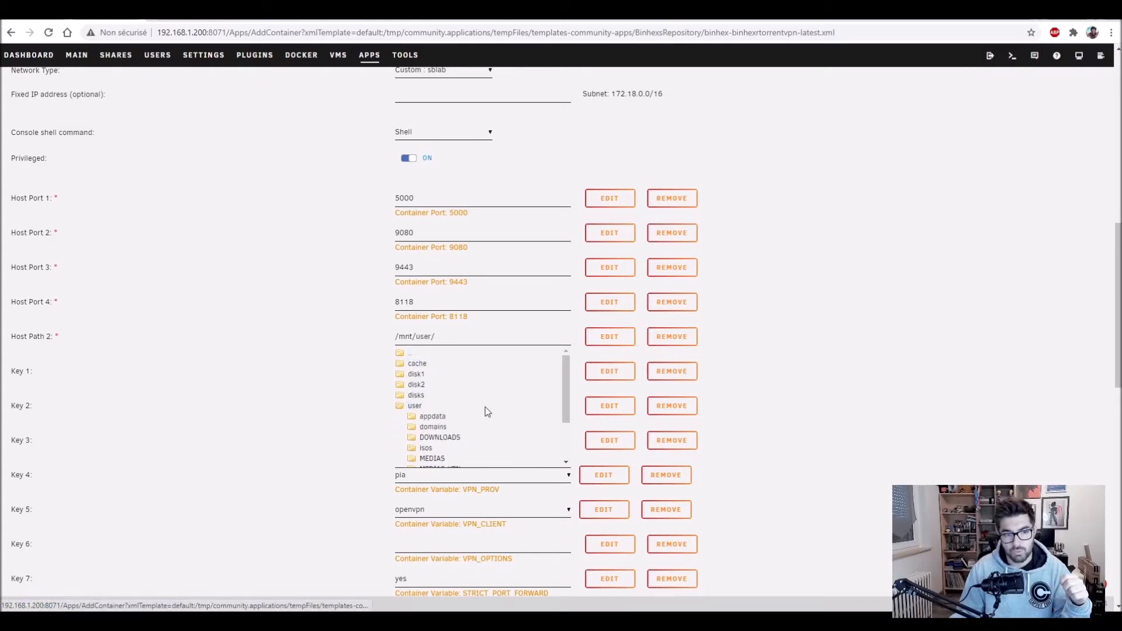
scroll(457, 433, "down", 2)
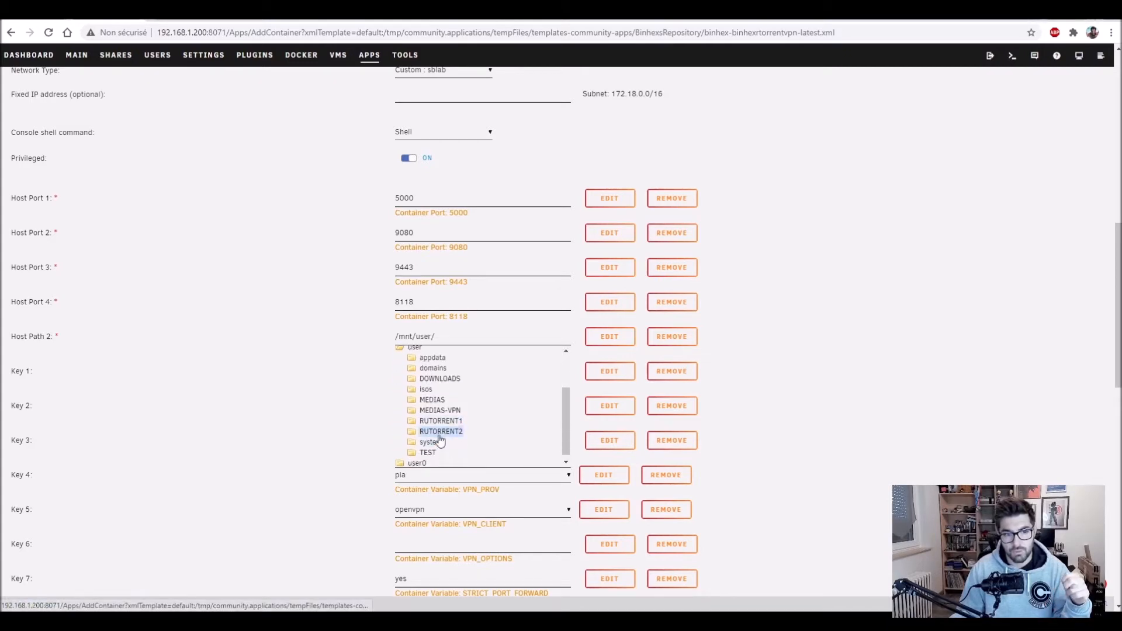
left_click(441, 410)
left_click(788, 344)
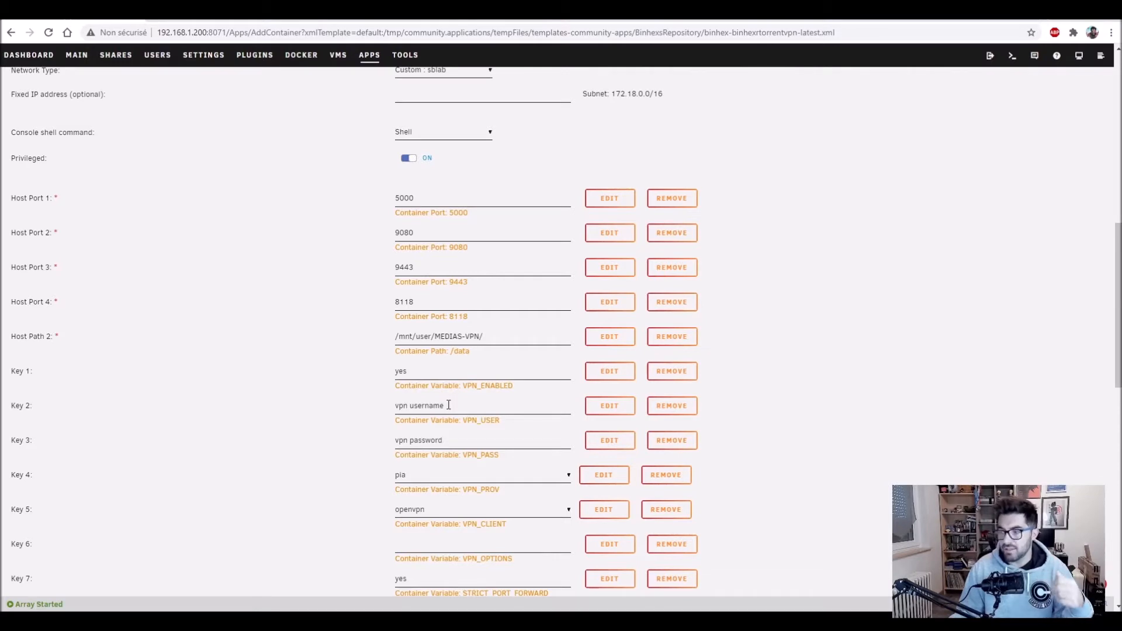
Step: Set the VPN provider to airvpn and keep openvpn as the VPN client
left_click(465, 404)
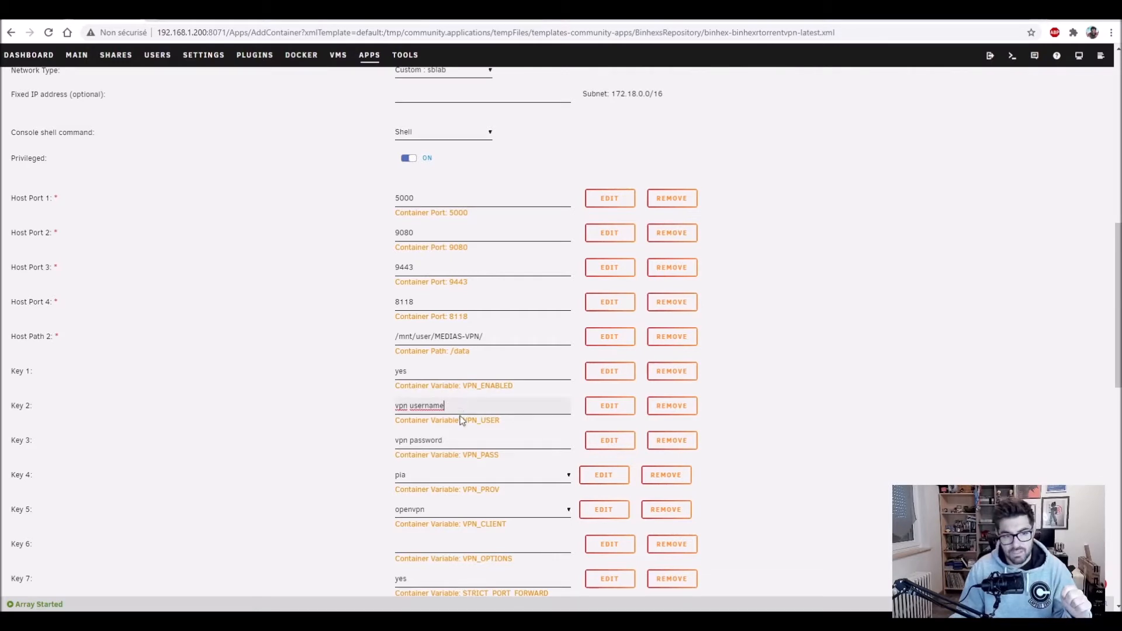
left_click(456, 433)
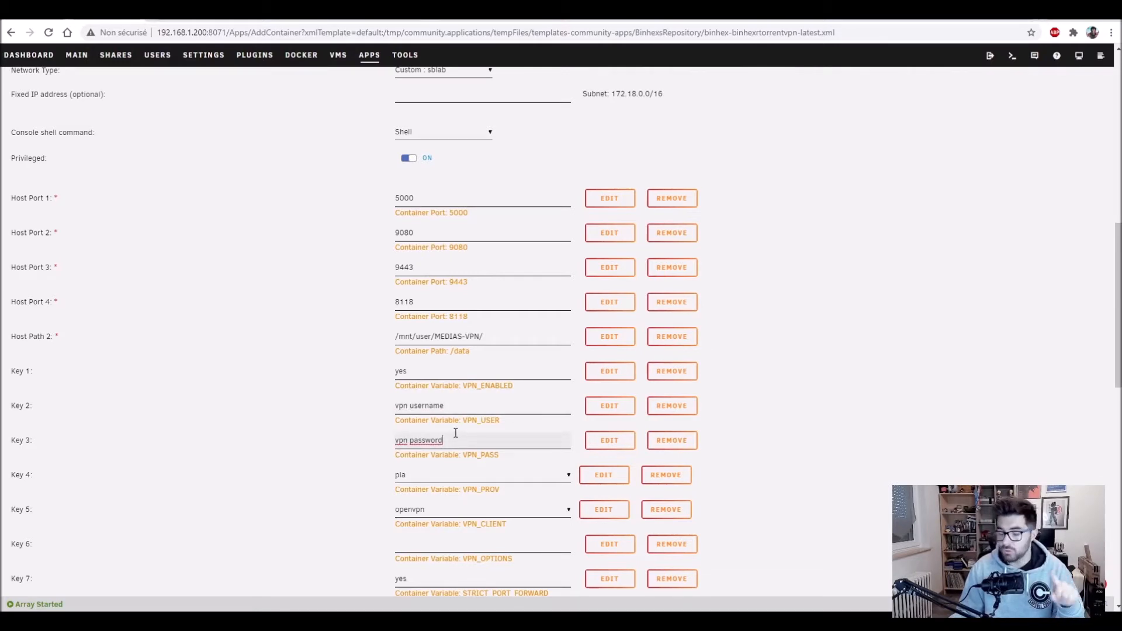
scroll(455, 433, "down", 1)
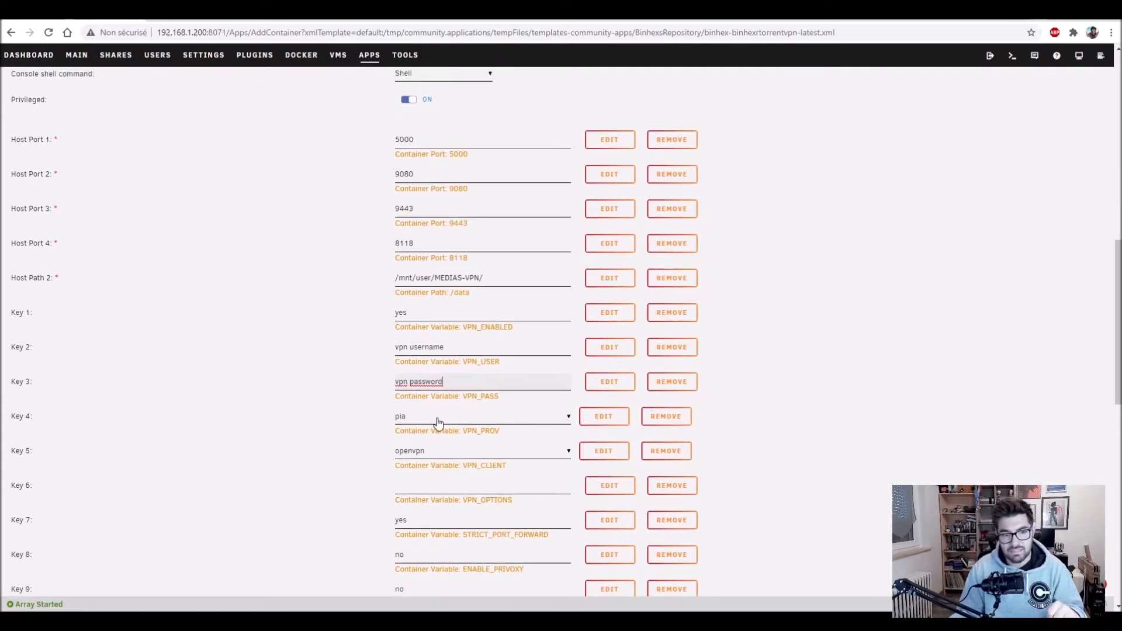
left_click(436, 422)
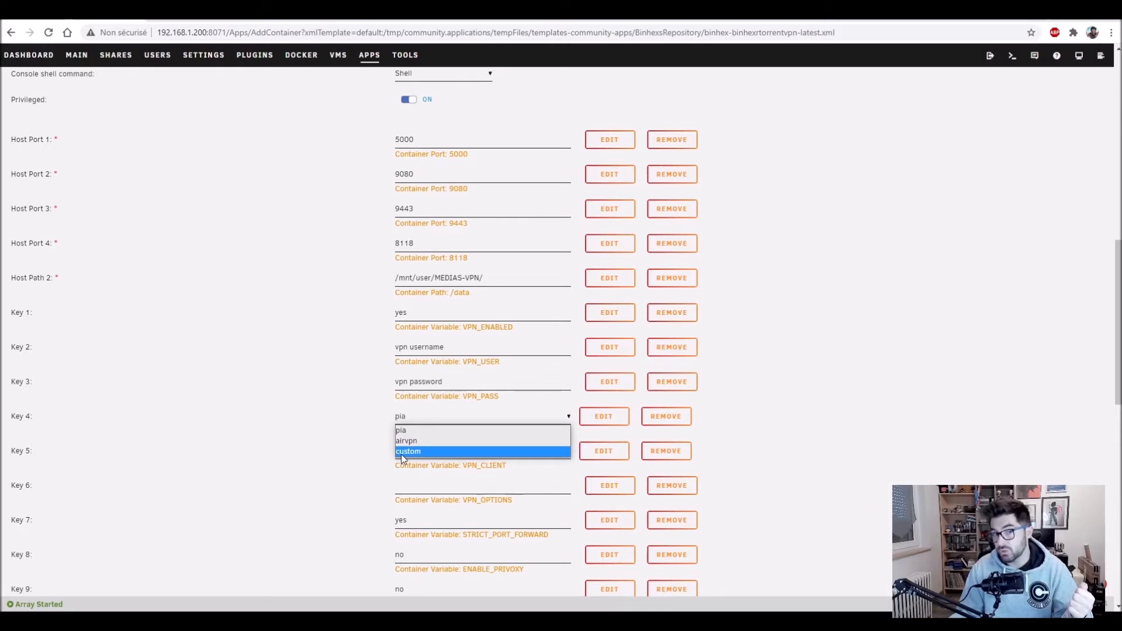
left_click(402, 440)
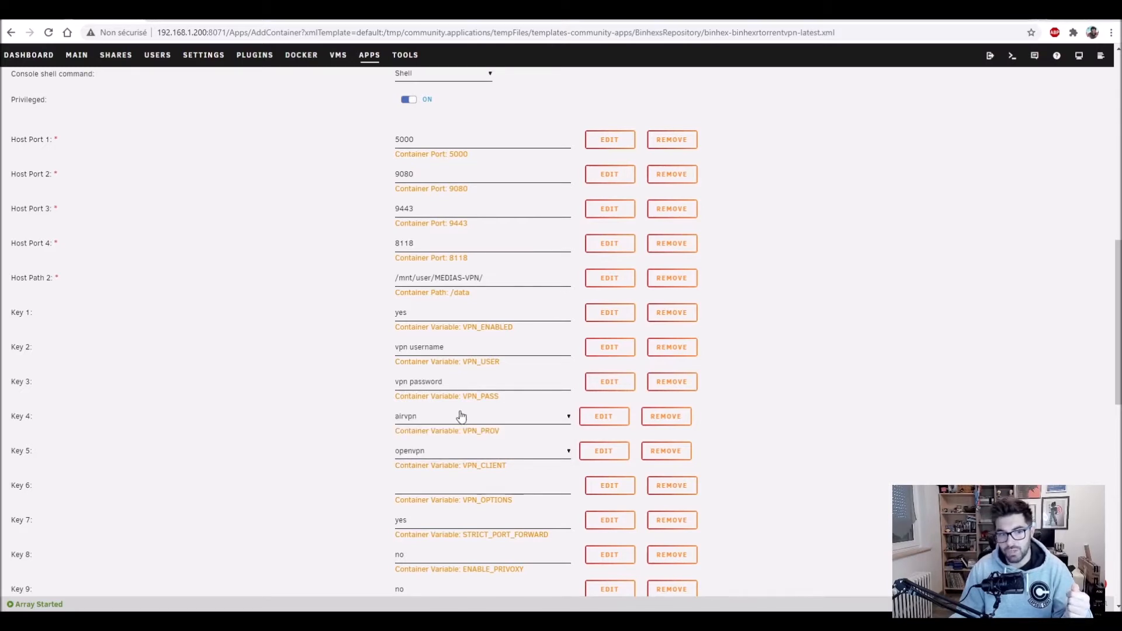
left_click(425, 454)
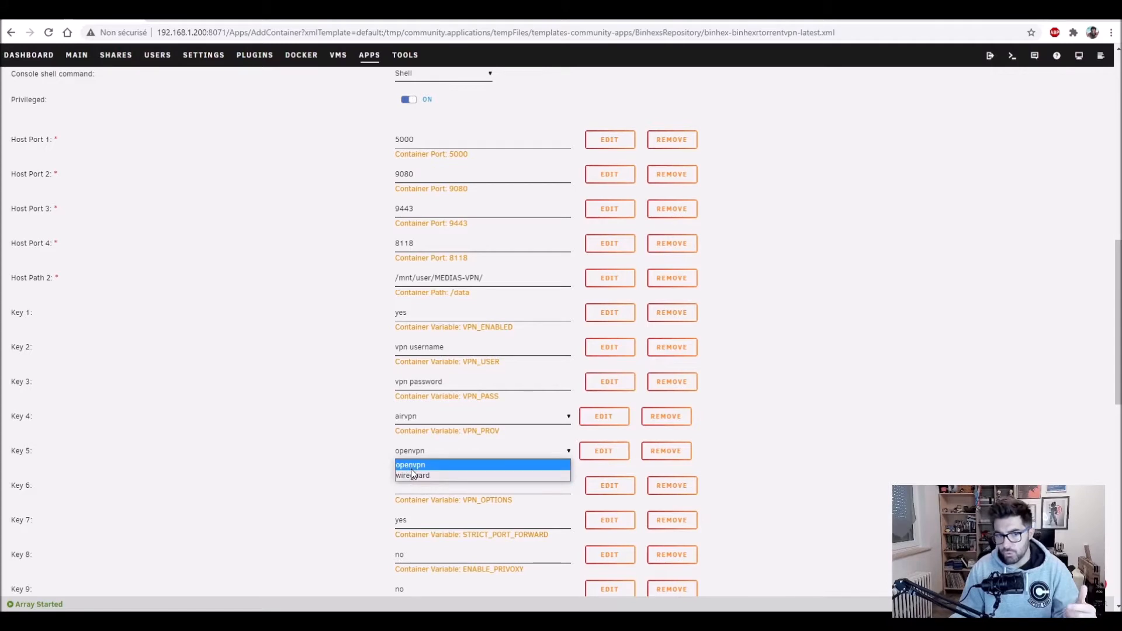
left_click(412, 468)
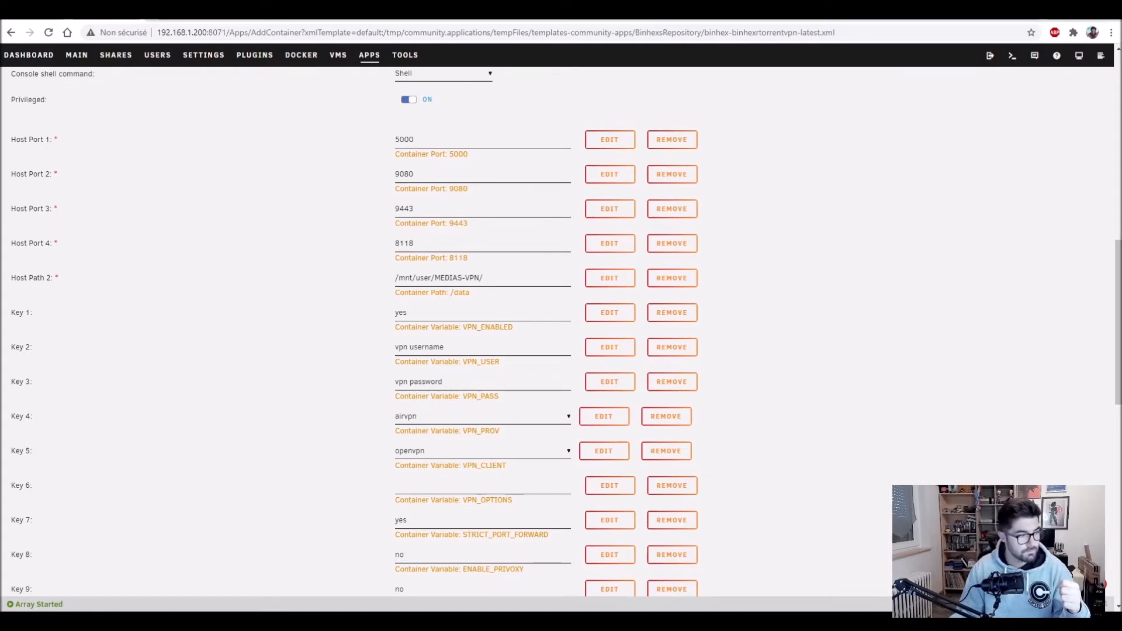
Step: Fill in the RPC2 and WebUI password fields and scroll down to Apply
scroll(499, 400, "down", 2)
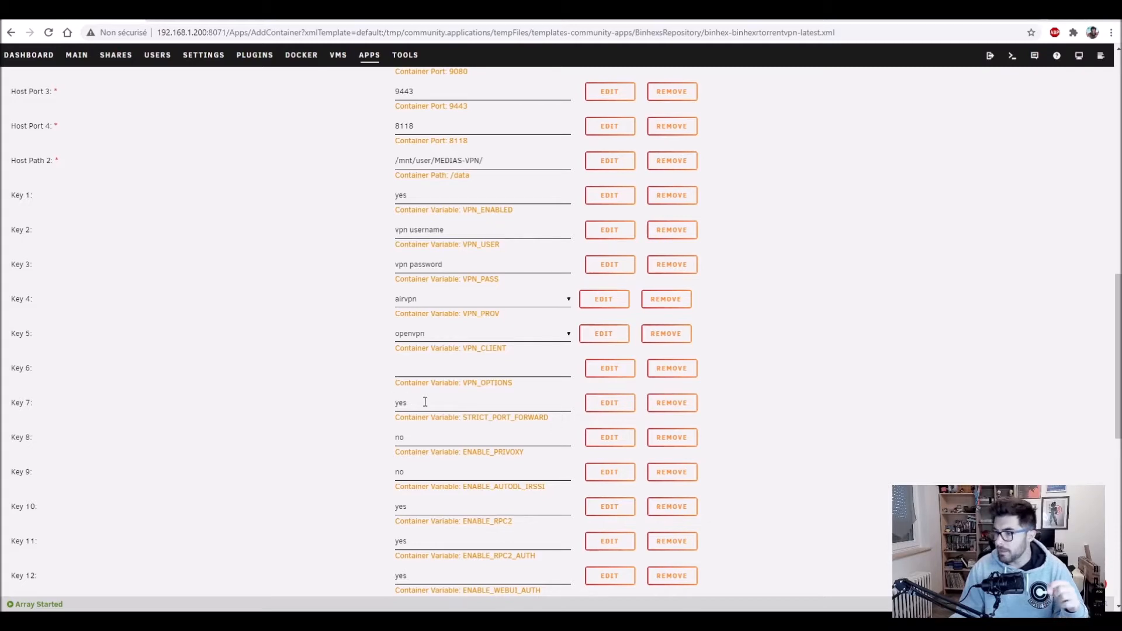
scroll(425, 400, "down", 1)
scroll(423, 386, "down", 1)
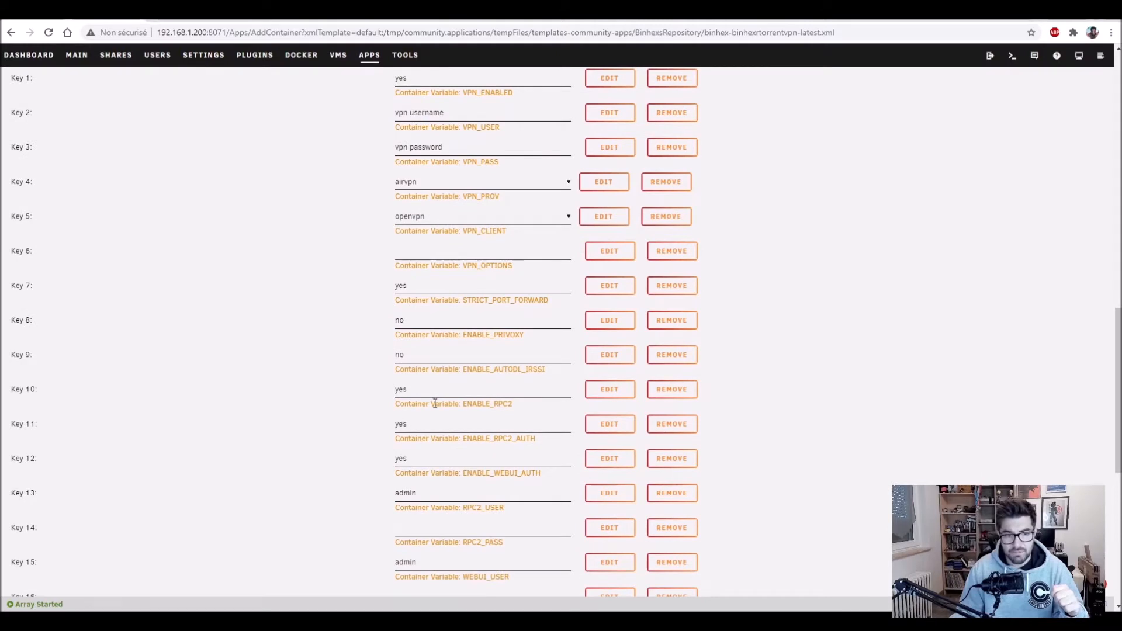
scroll(435, 403, "down", 2)
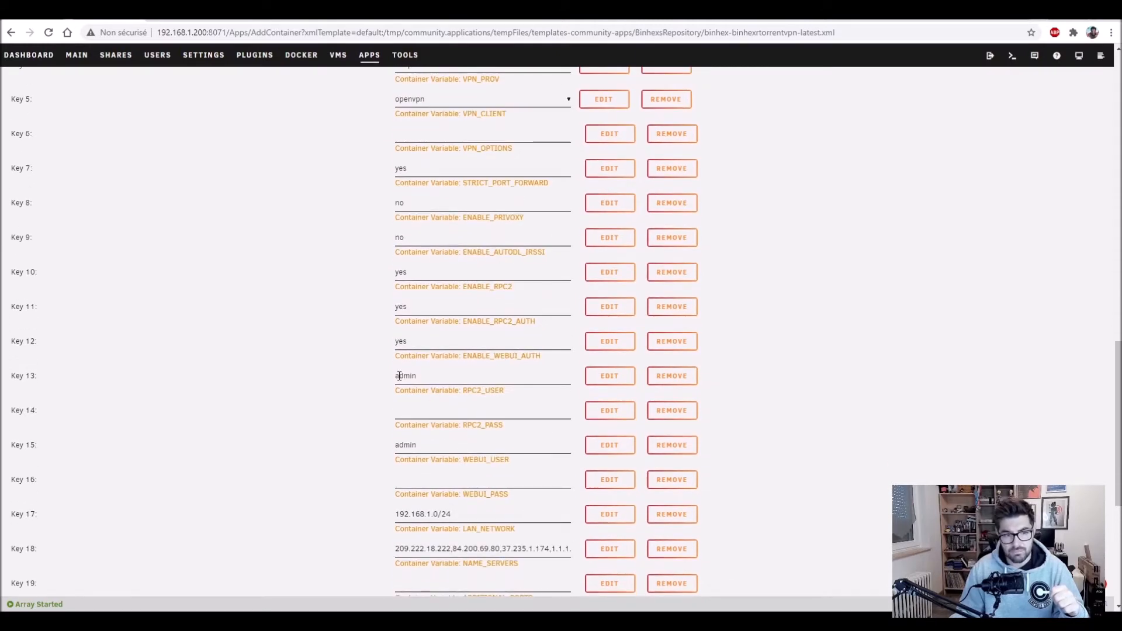
left_click(408, 480)
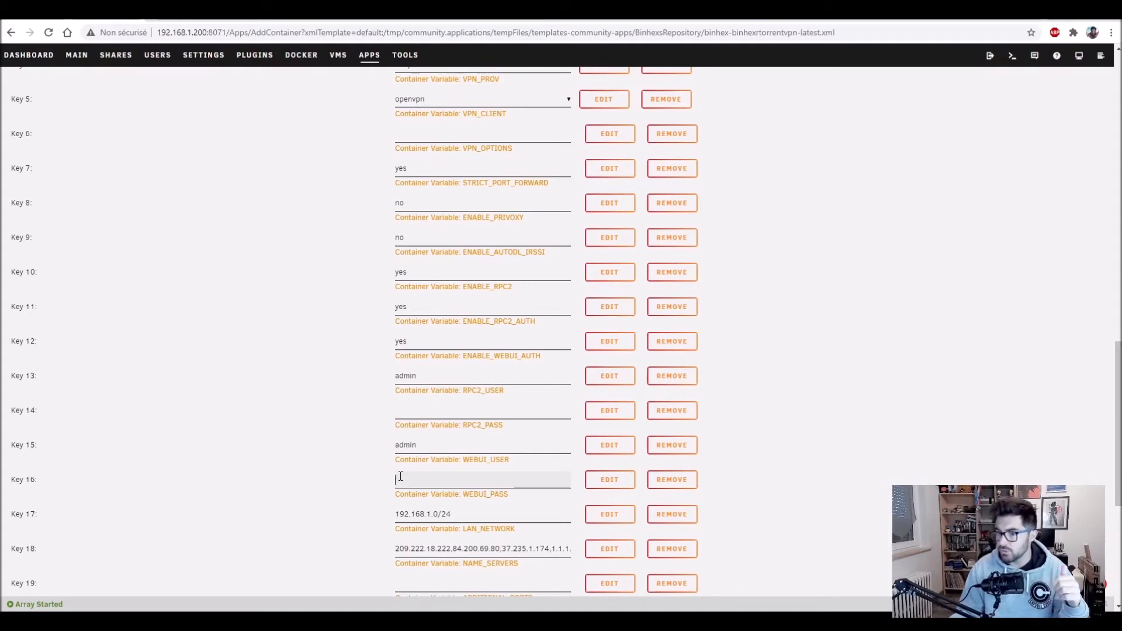
left_click(411, 414)
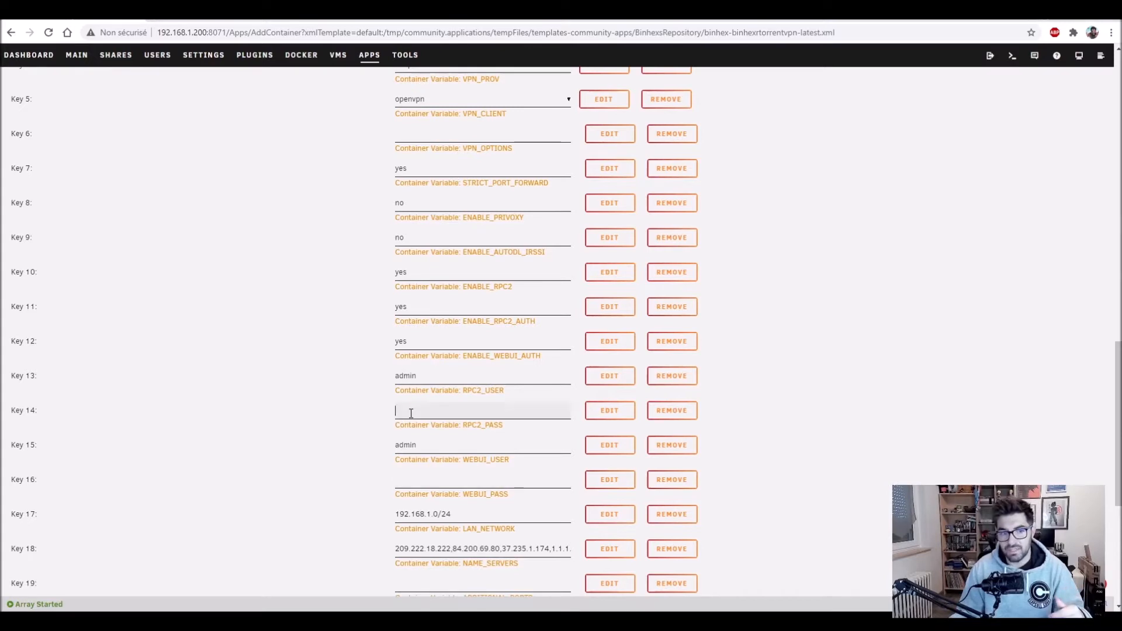
type("admin")
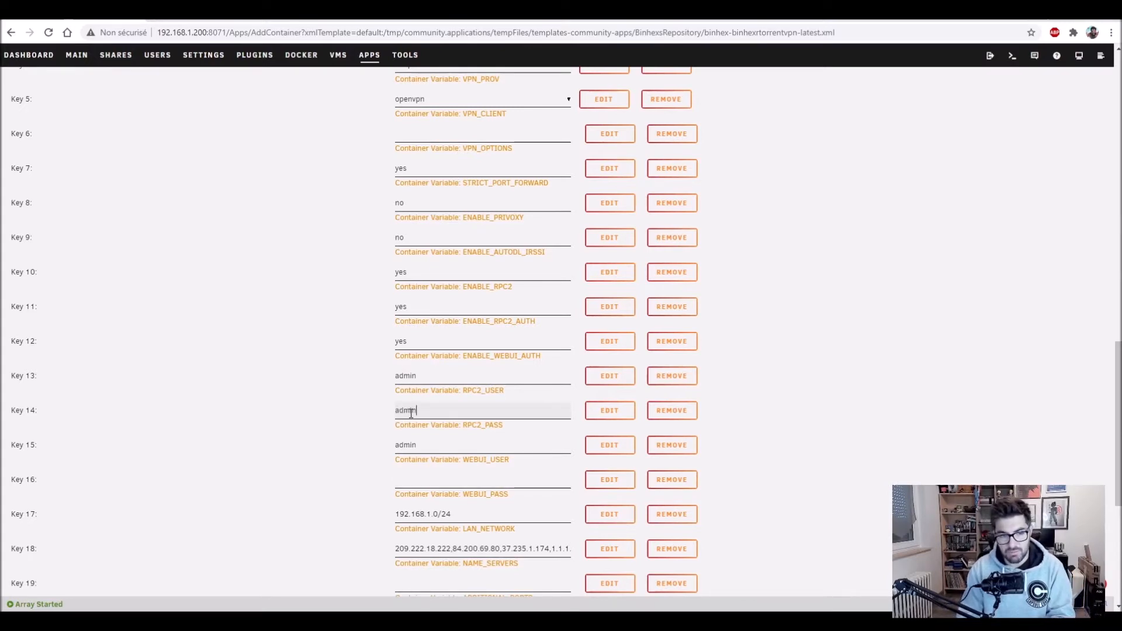
left_click(408, 479)
type("admin")
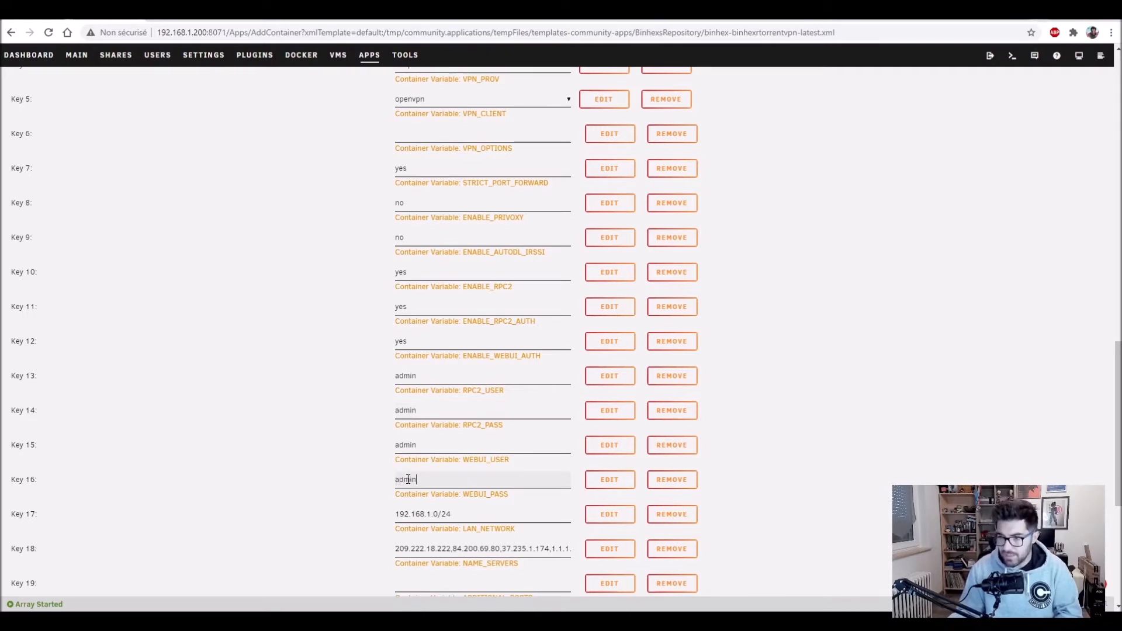
scroll(408, 479, "down", 1)
scroll(408, 477, "down", 2)
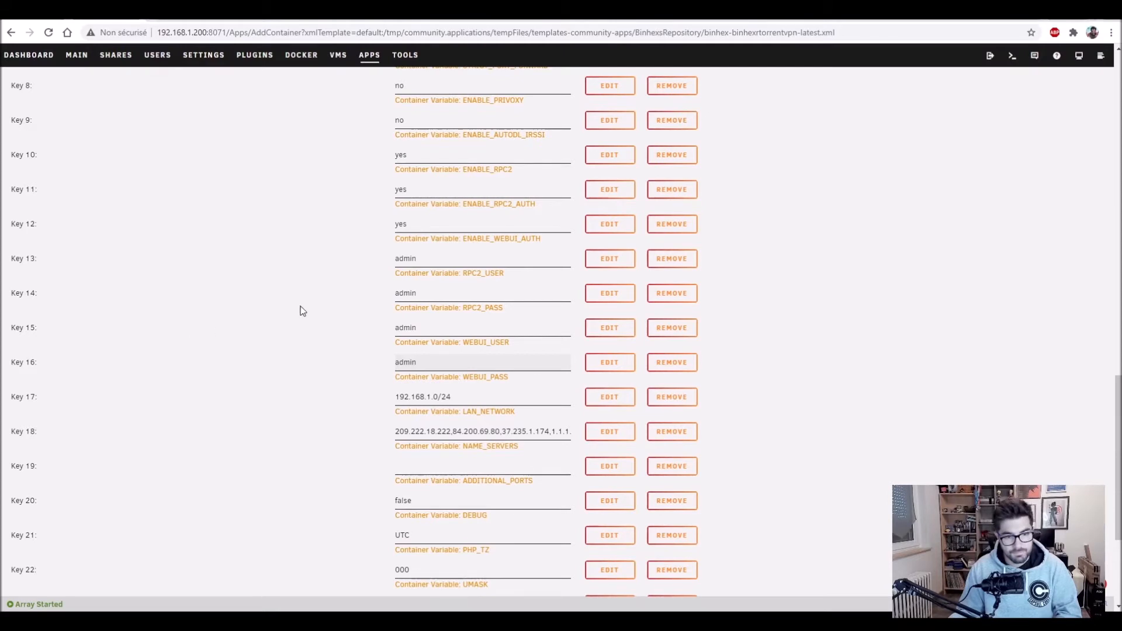
scroll(428, 306, "down", 1)
scroll(429, 305, "down", 3)
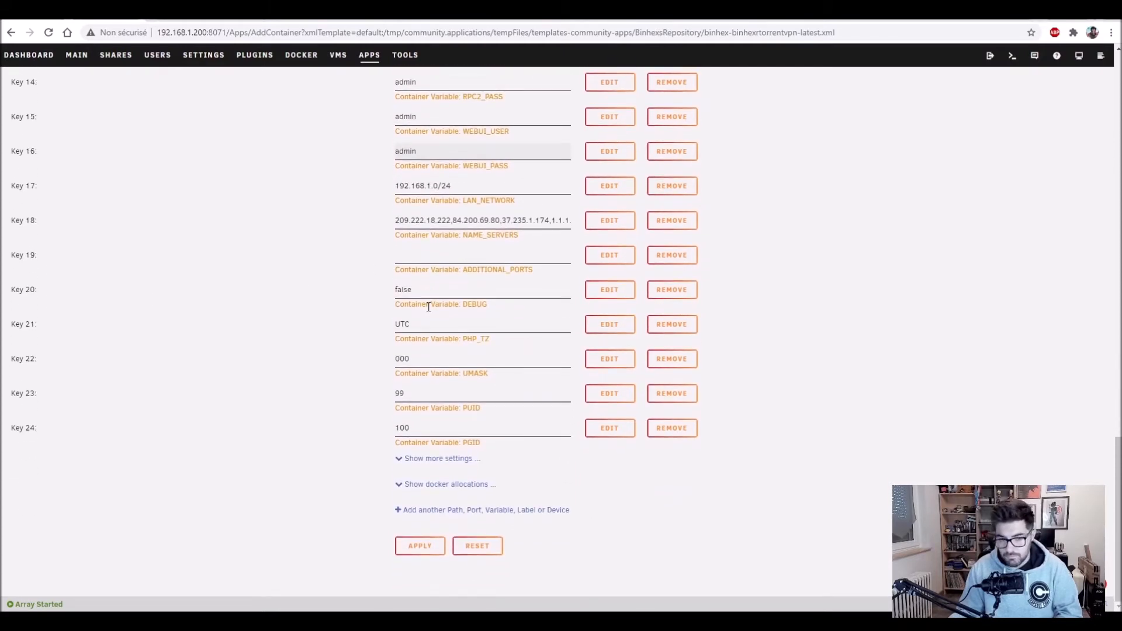
Step: Apply the template to create the rtorrentvpn container and view it in the Docker list
left_click(427, 548)
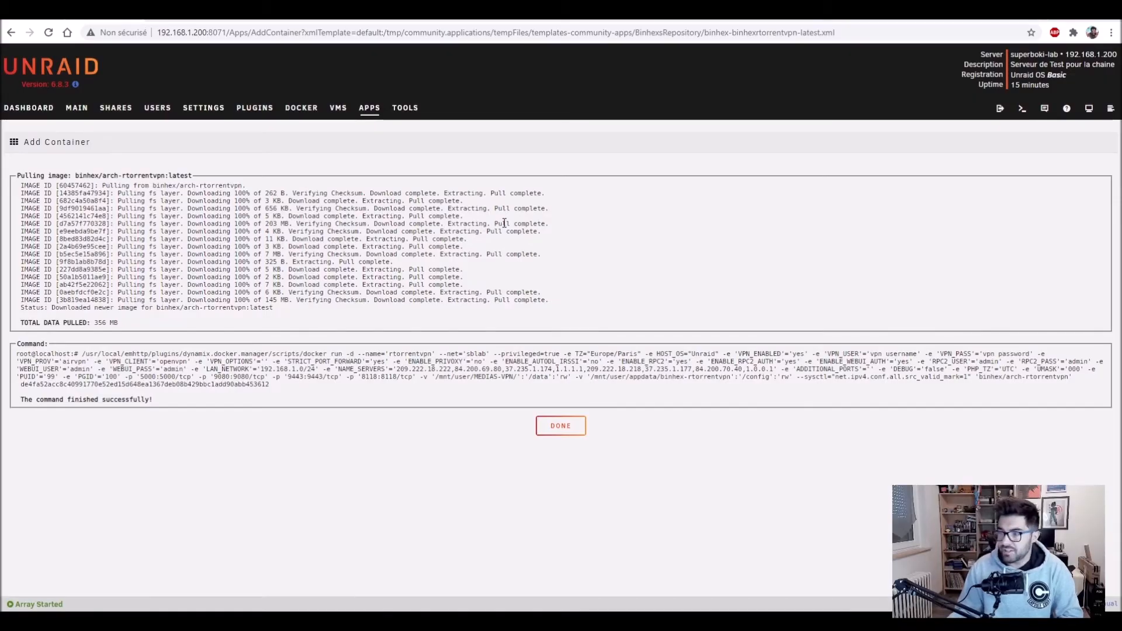
left_click(563, 428)
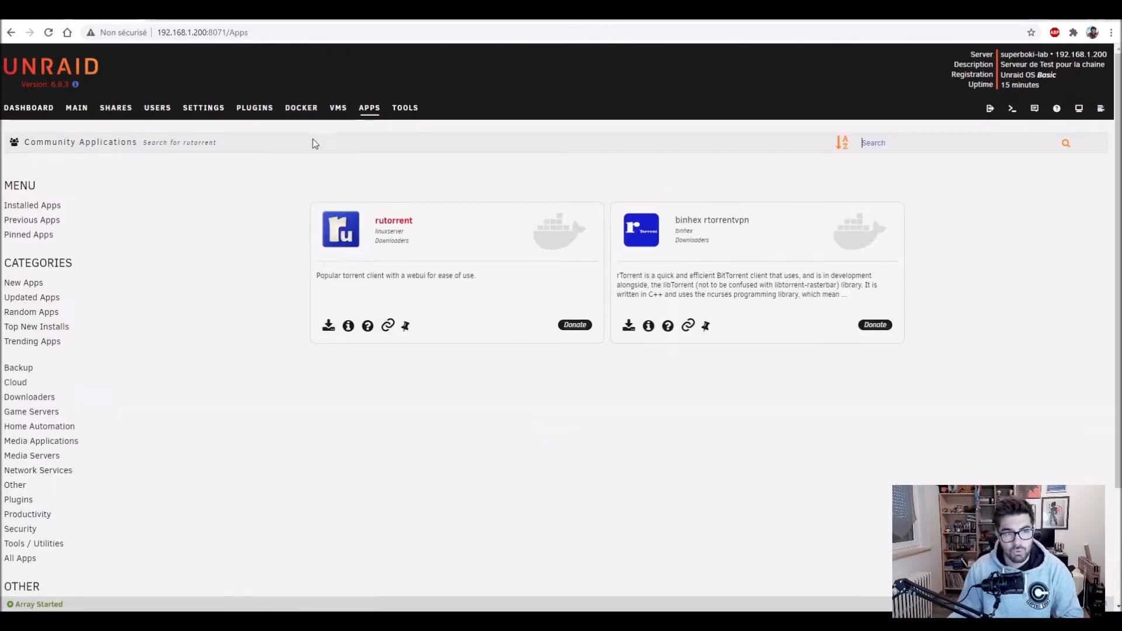
left_click(299, 110)
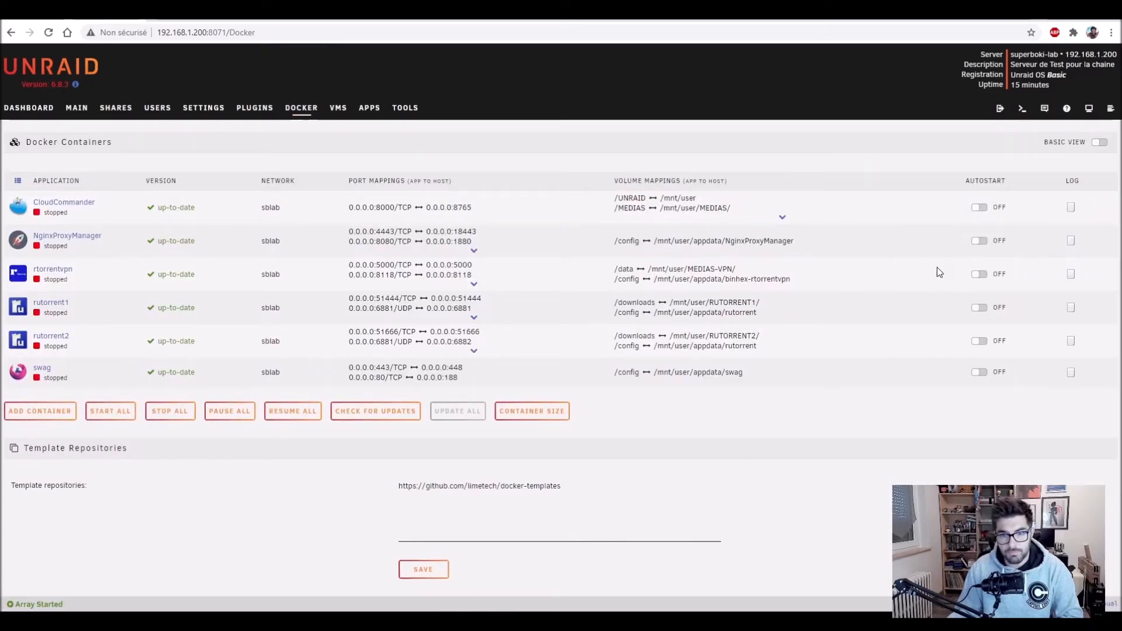
Step: Start rtorrentvpn, check its log reporting the missing OpenVPN config, then start CloudCommander
left_click(18, 274)
left_click(37, 297)
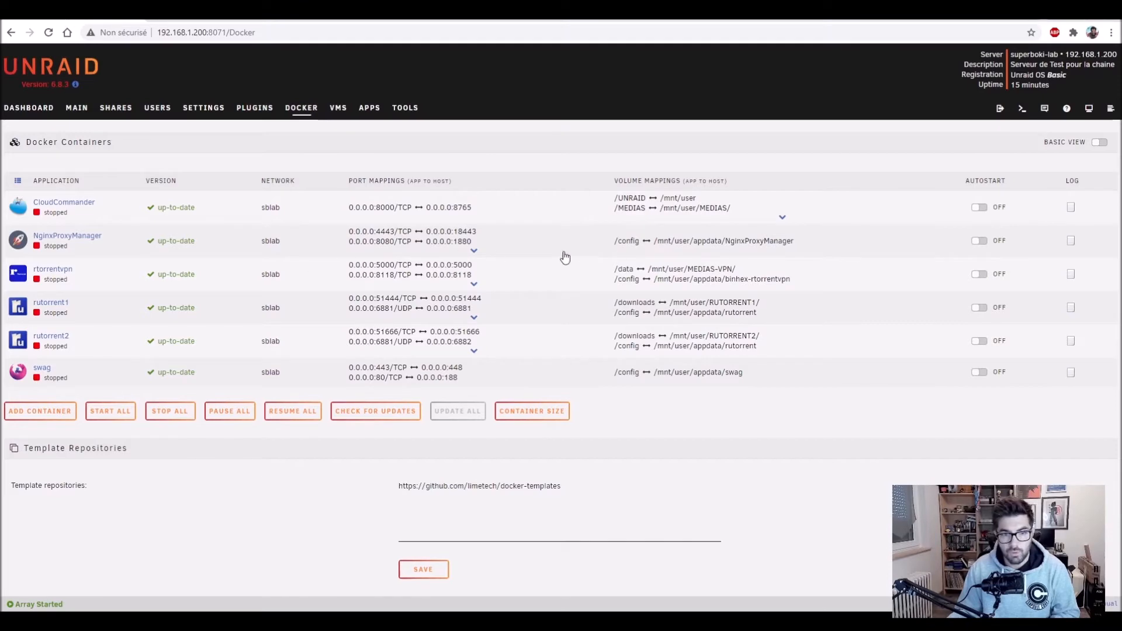
left_click(1071, 274)
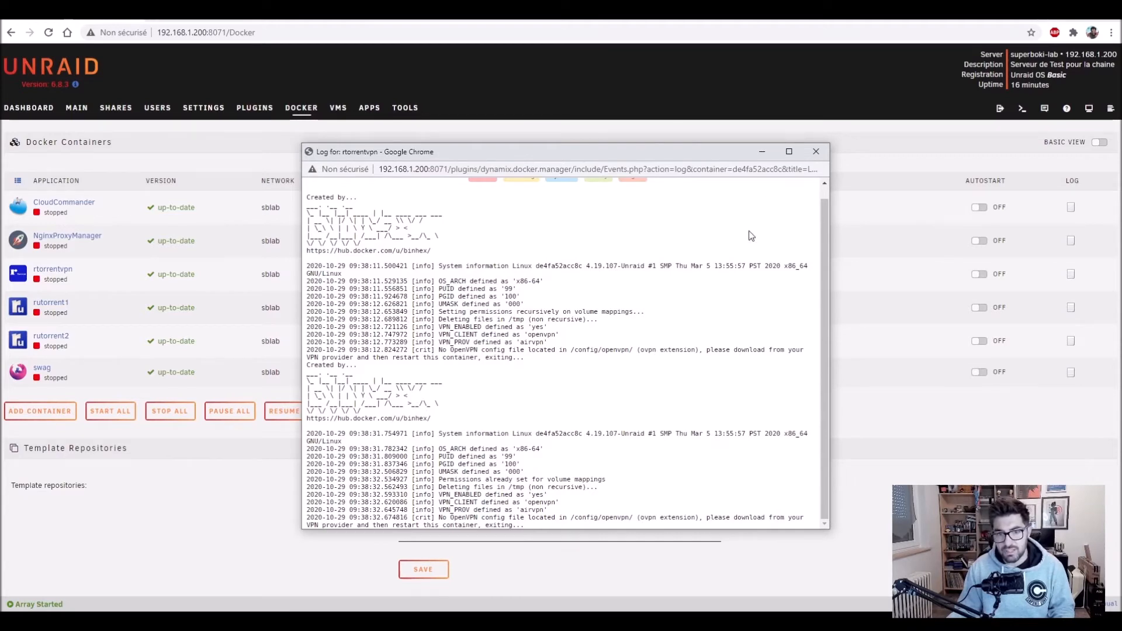
left_click(815, 153)
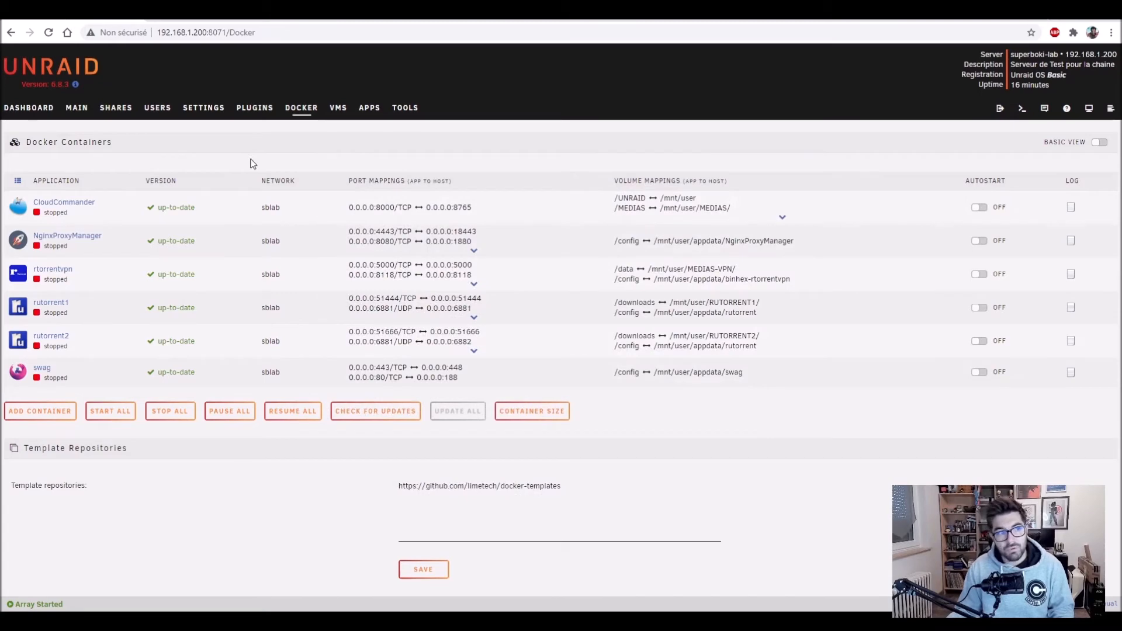
left_click(21, 214)
left_click(30, 228)
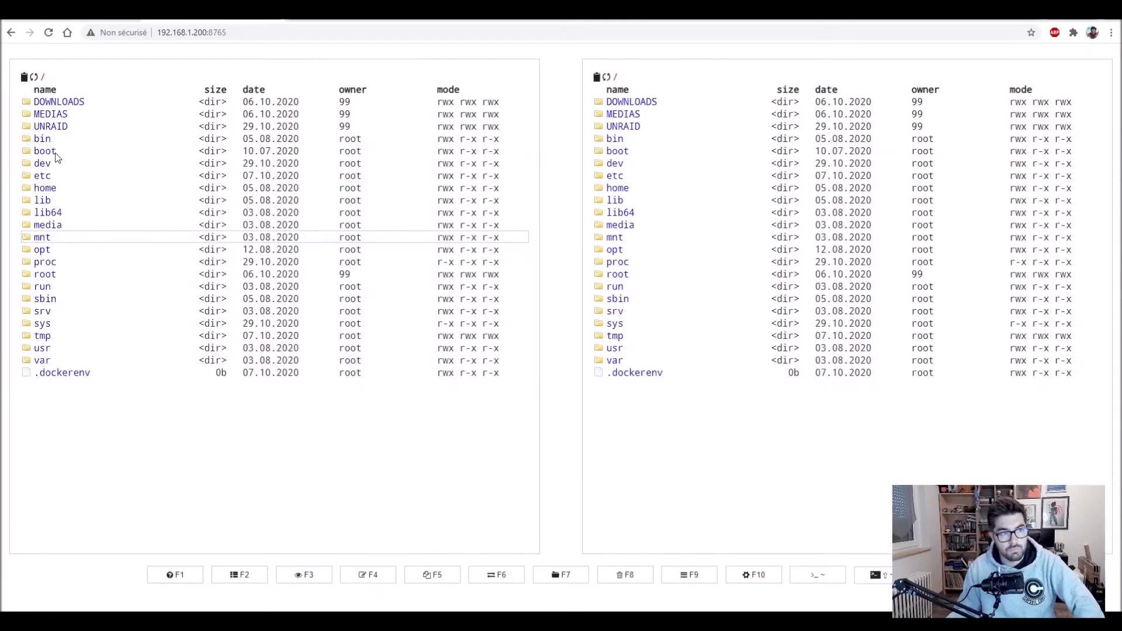
Step: Browse the left panel to UNRAID/appdata/binhex-rtorrentvpn/openvpn
left_click(51, 126)
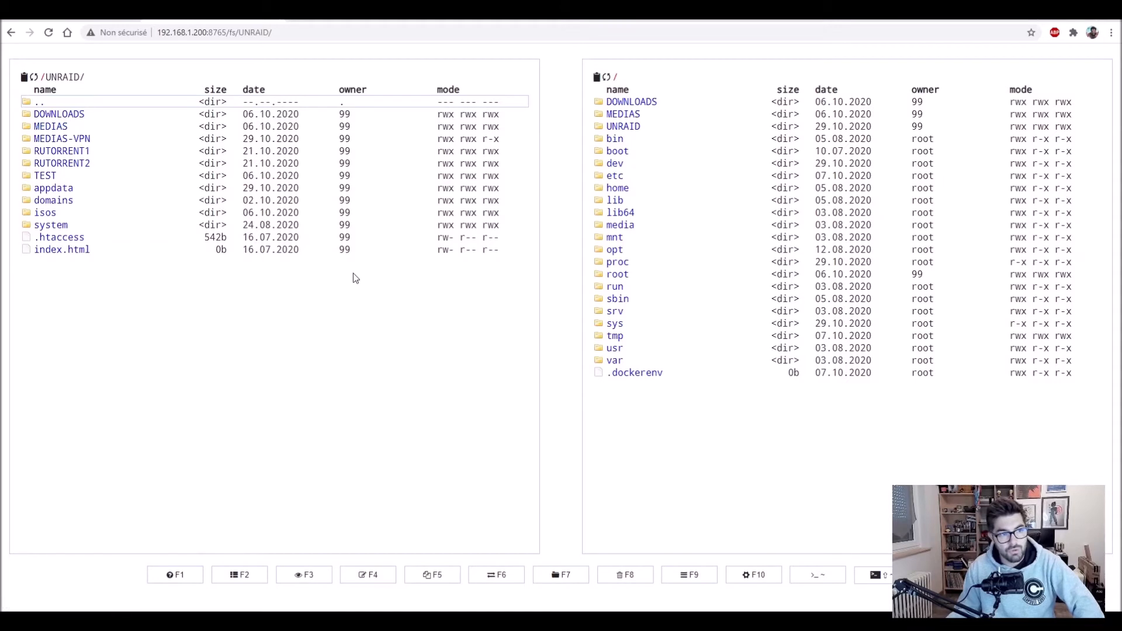
left_click(63, 191)
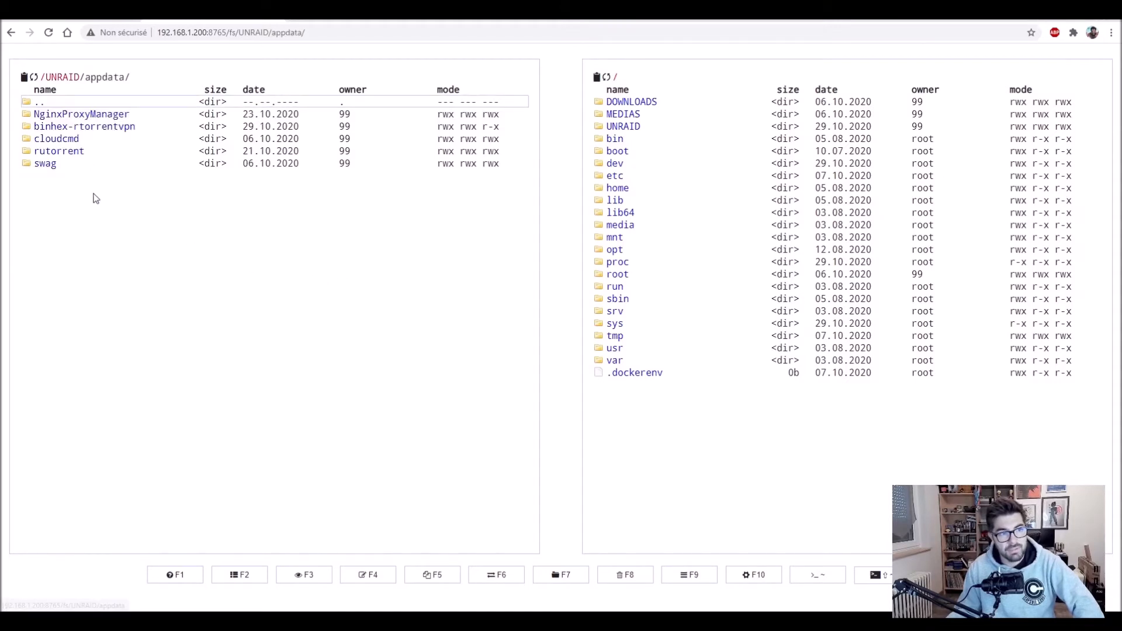
left_click(78, 129)
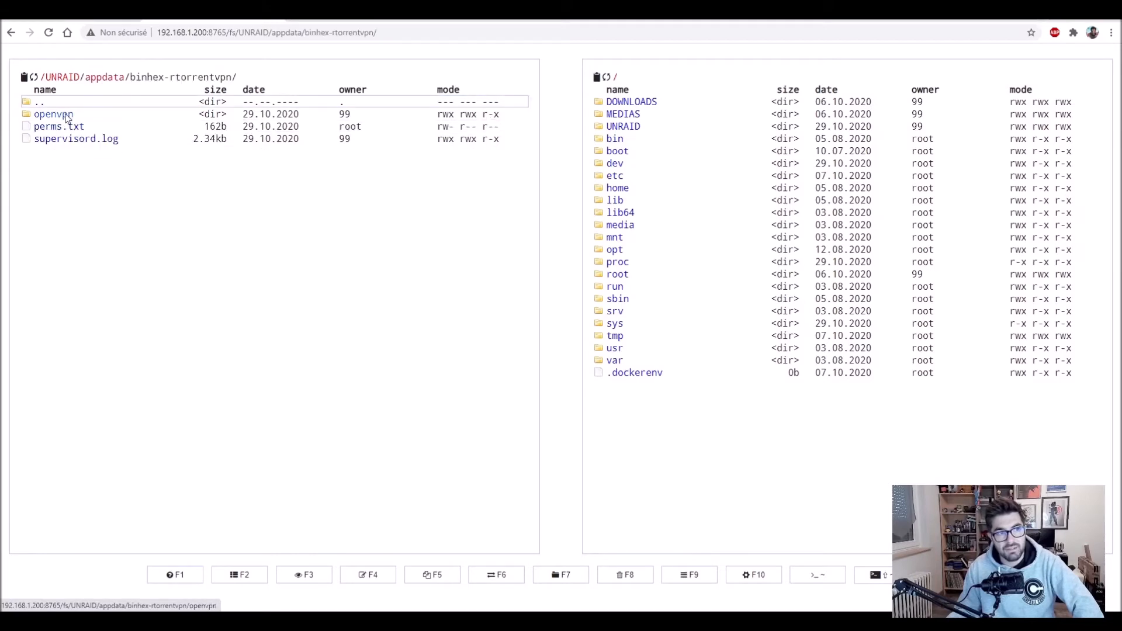
left_click(67, 117)
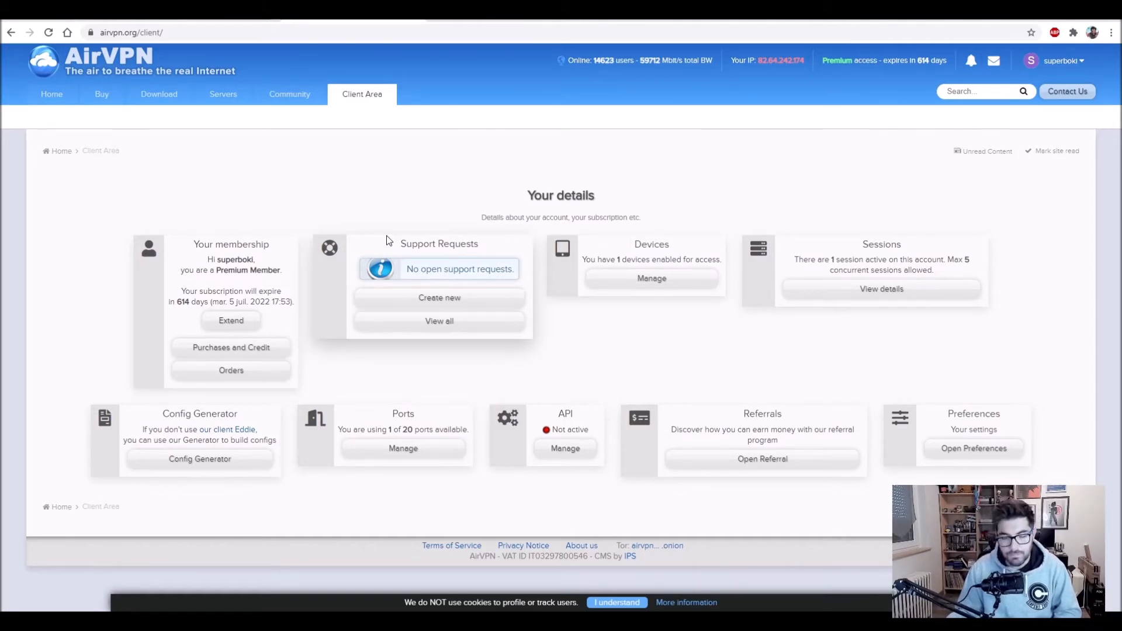
Step: Generate and download a Linux UDP OpenVPN config for the Netherlands server Hydrus
left_click(187, 464)
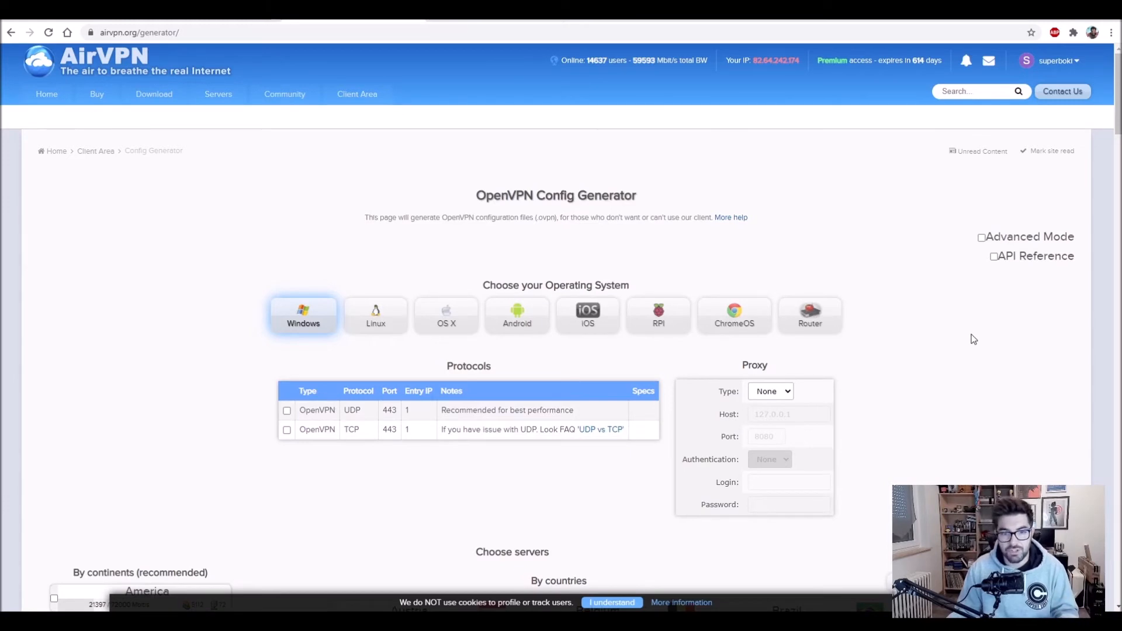
scroll(973, 338, "down", 2)
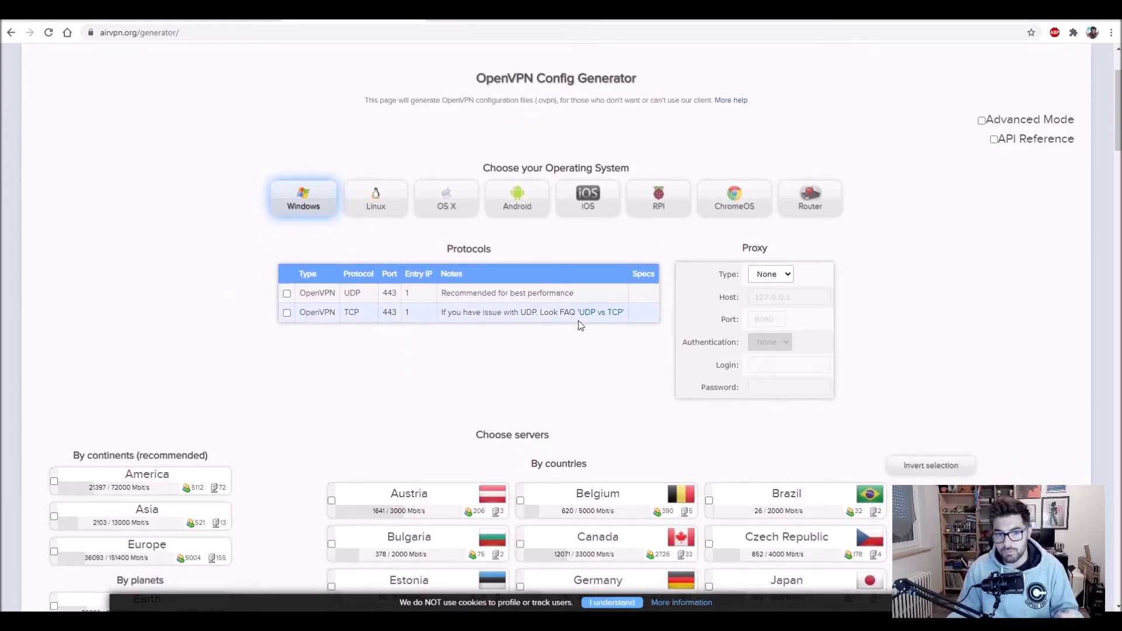
left_click(287, 294)
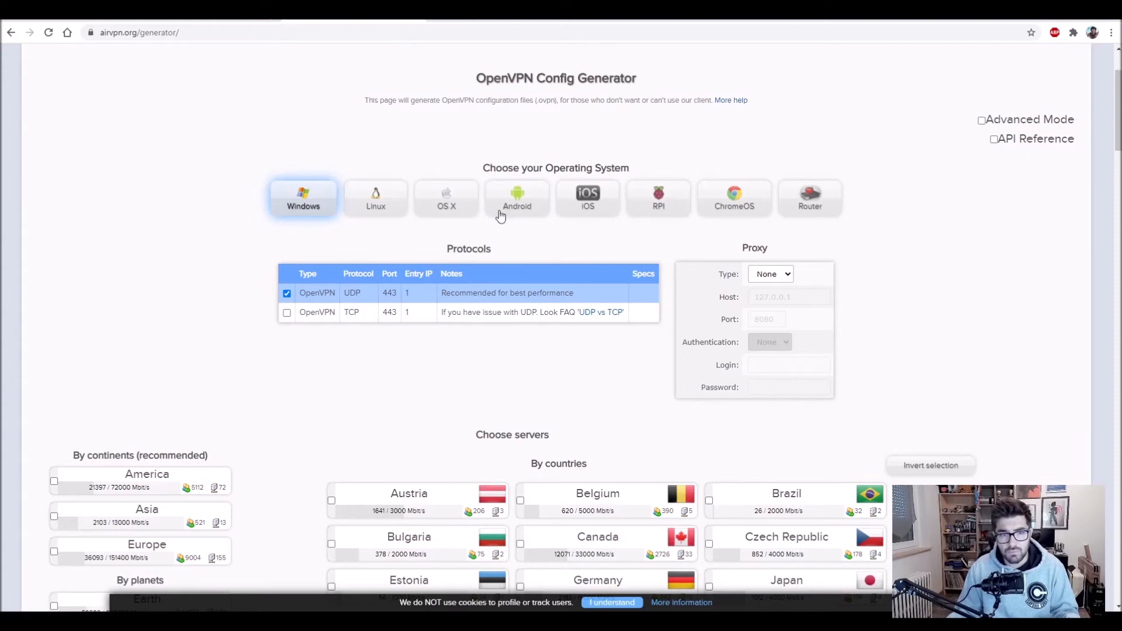
left_click(376, 199)
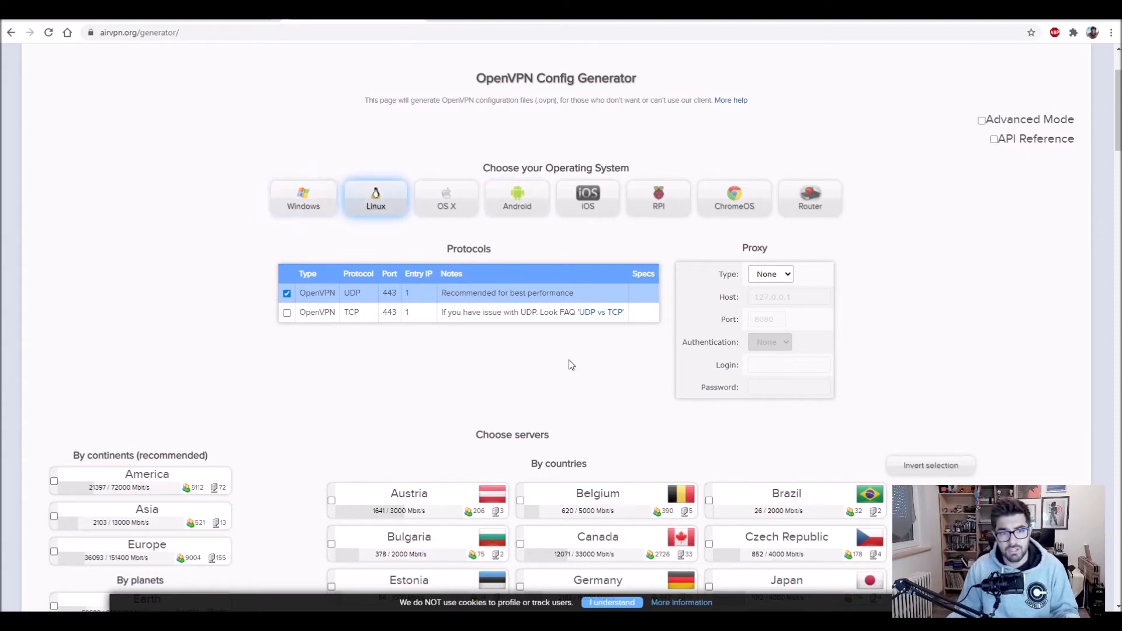
scroll(571, 364, "down", 15)
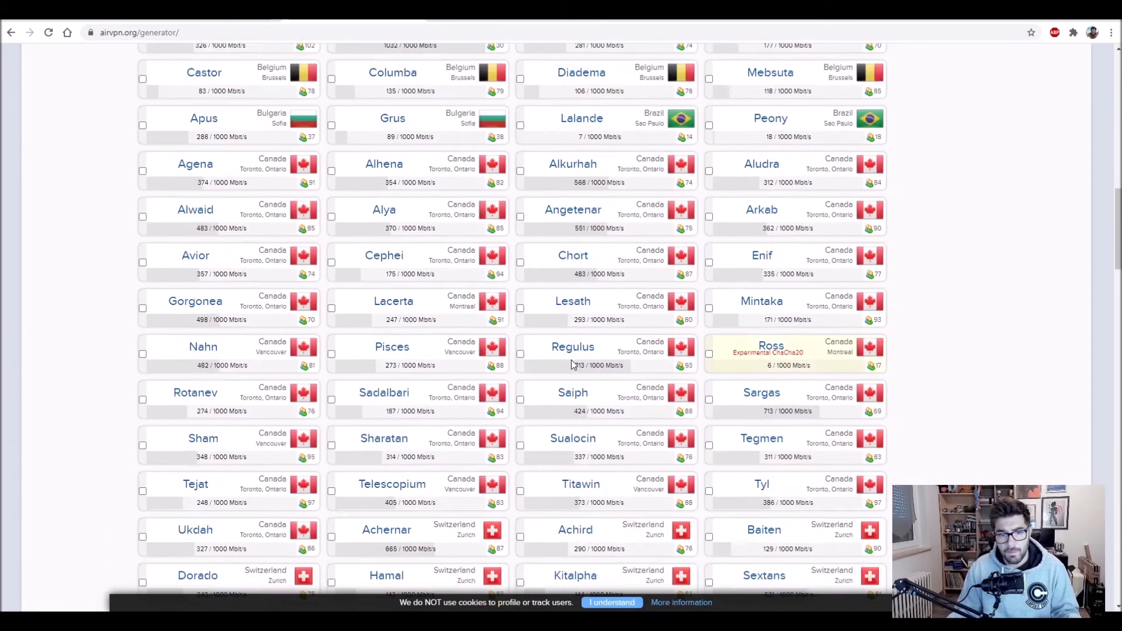
scroll(574, 365, "down", 15)
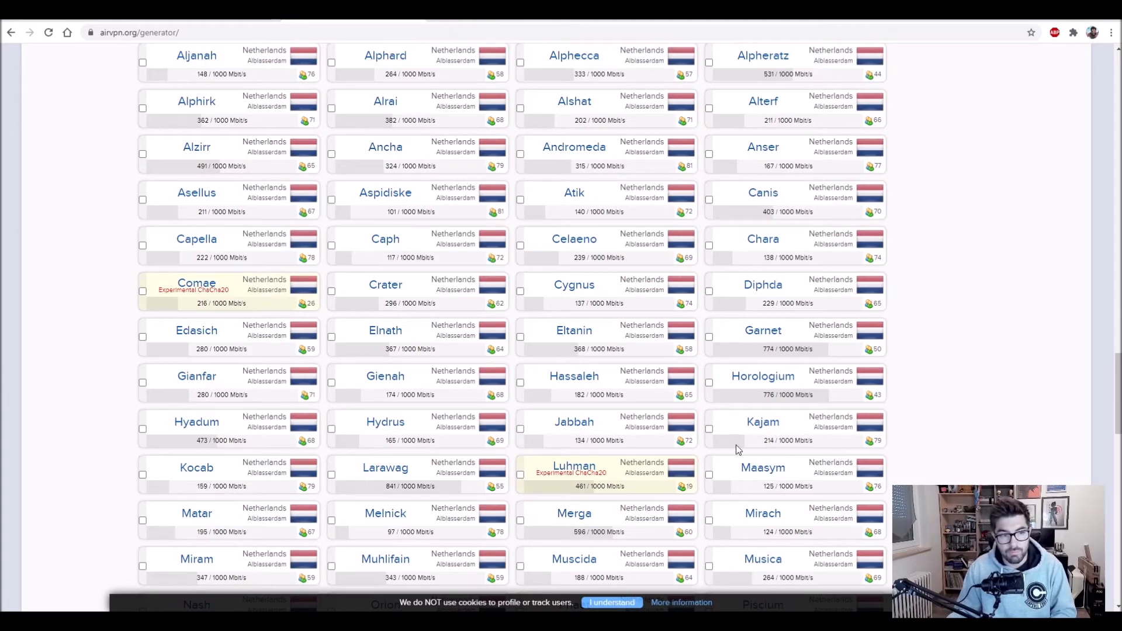
left_click(331, 429)
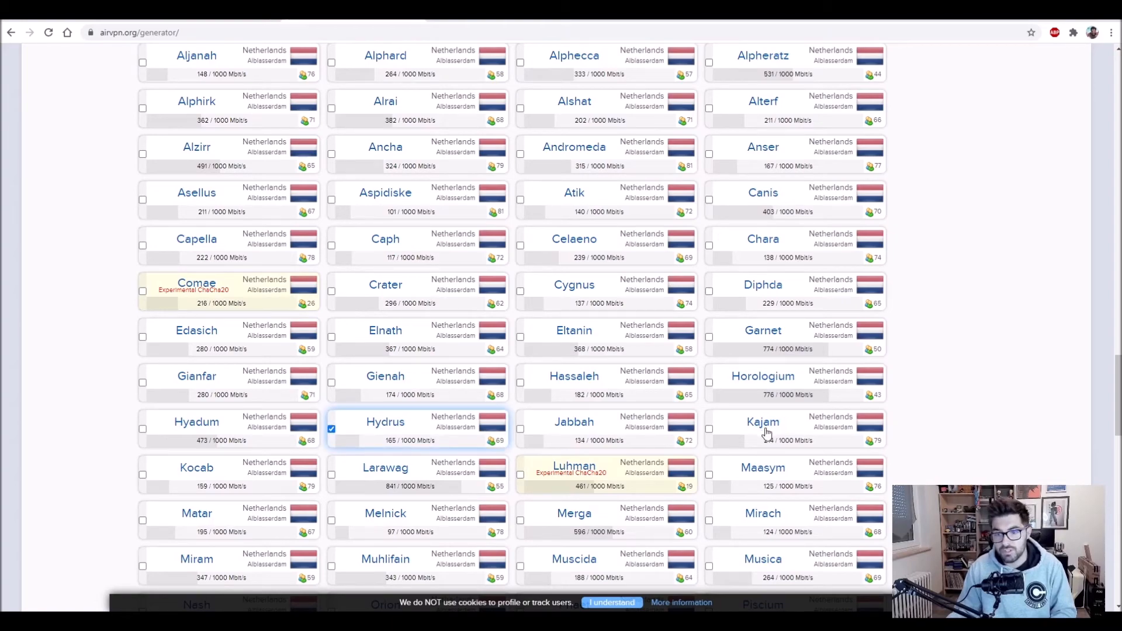
left_click(1111, 446)
scroll(1111, 446, "down", 13)
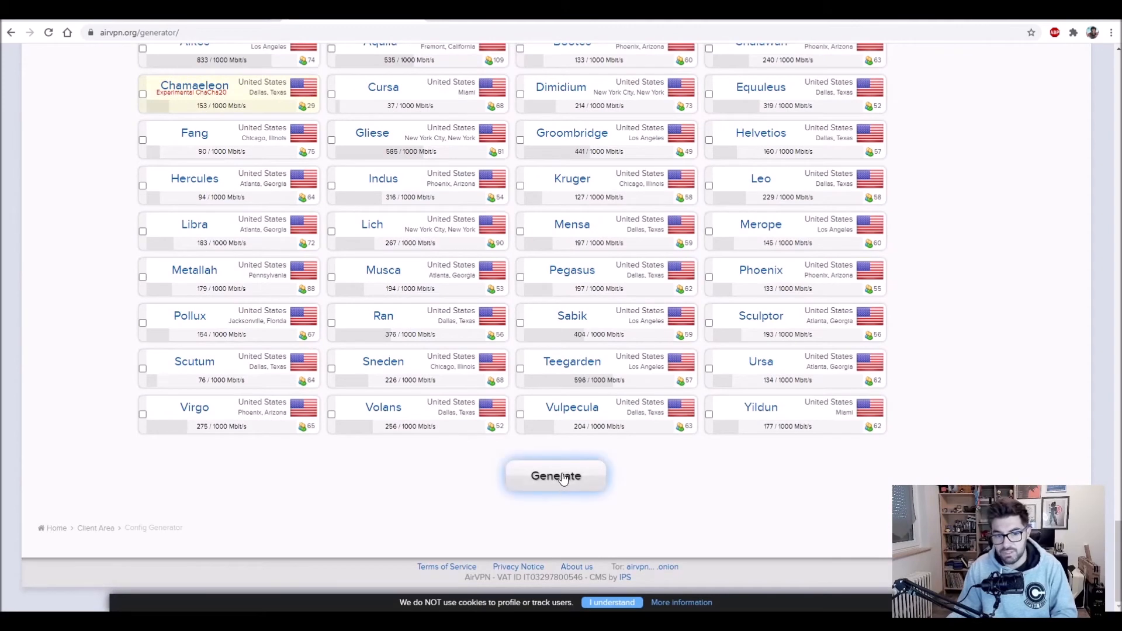
left_click(563, 476)
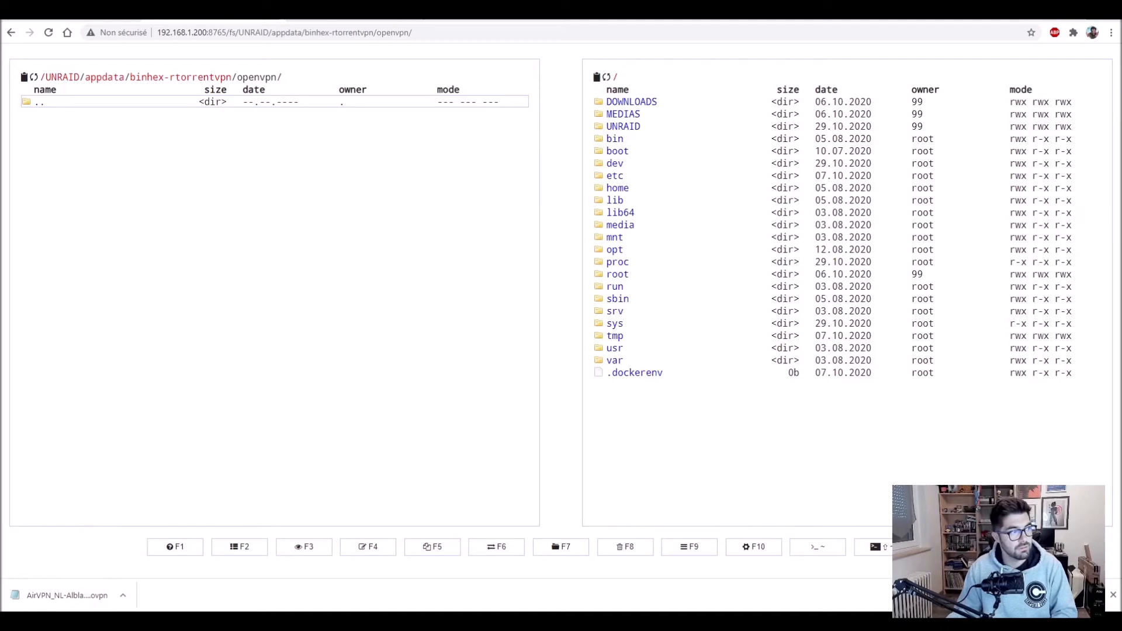
Step: Move the .ovpn into binhex-rtorrentvpn/openvpn, start rtorrentvpn and open its WebUI
left_click_drag(1, 175, 186, 199)
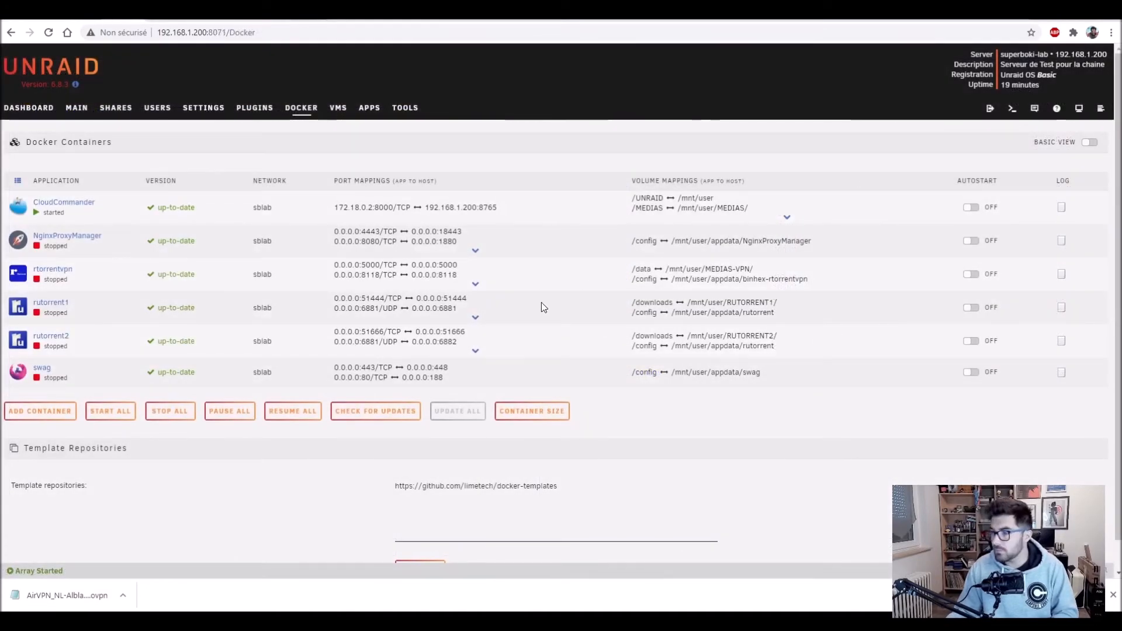
left_click(18, 280)
left_click(37, 296)
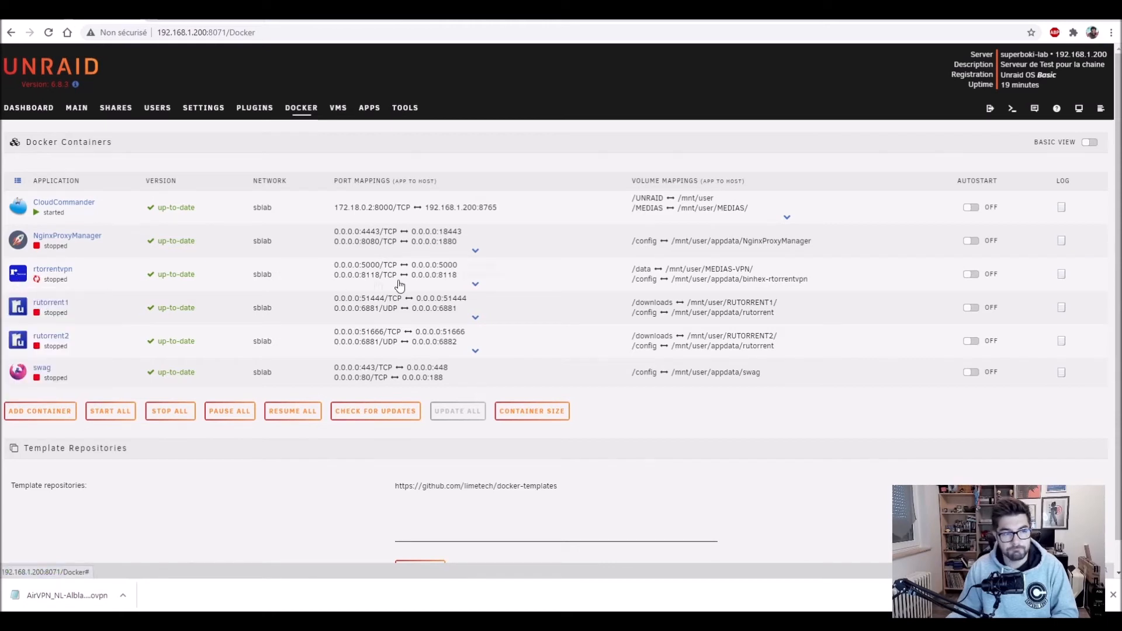
left_click(16, 280)
left_click(37, 296)
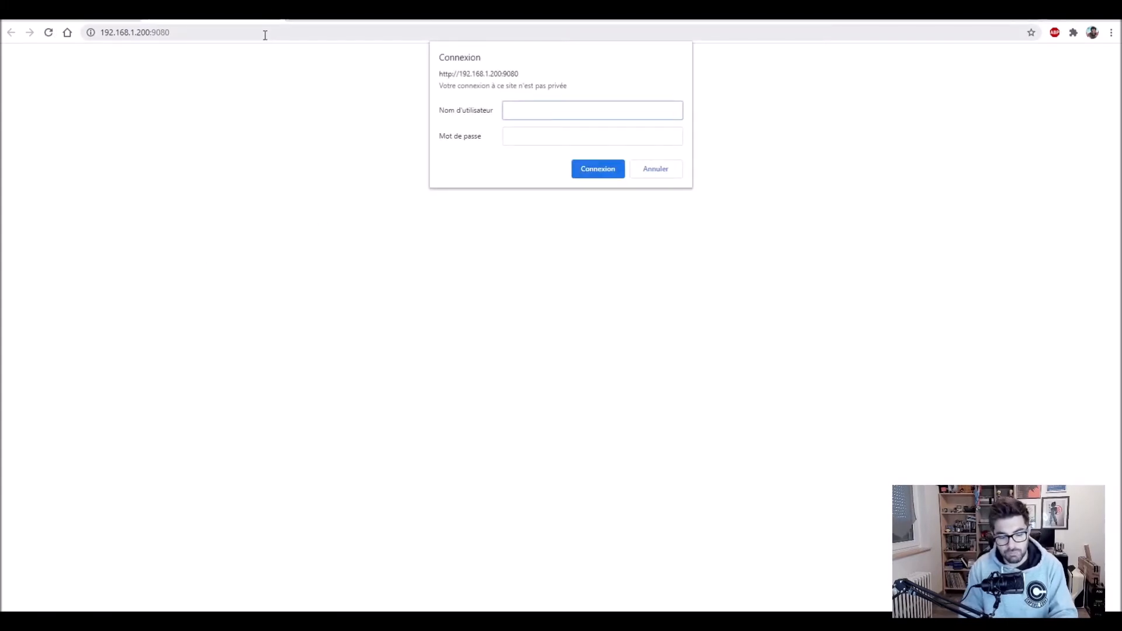
Step: Log into ruTorrent with the username and password, then dismiss Chrome's save-password prompt
type("admin")
key("Tab")
type("admin")
key("Return")
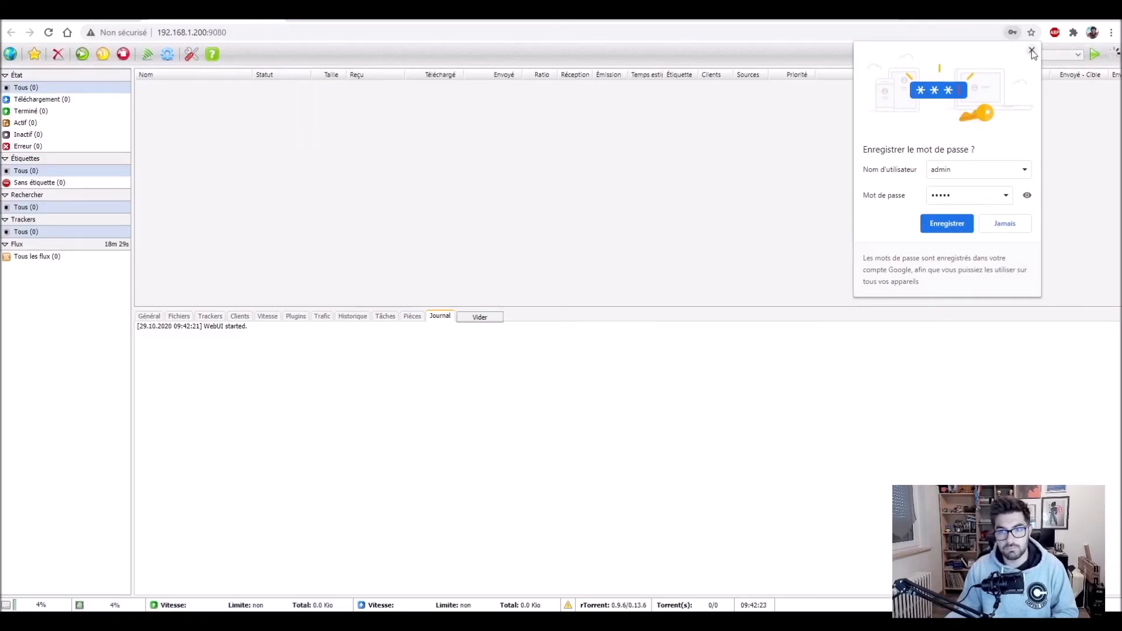
left_click(1032, 51)
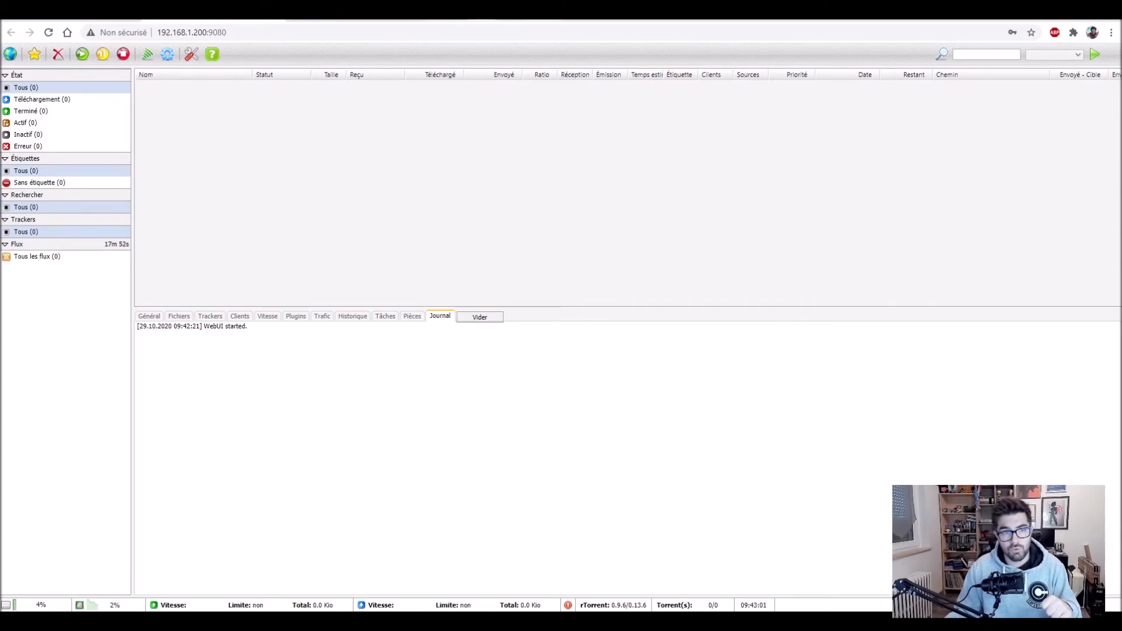
Step: Open AirVPN's forwarded ports management page in the Client Area
left_click(462, 9)
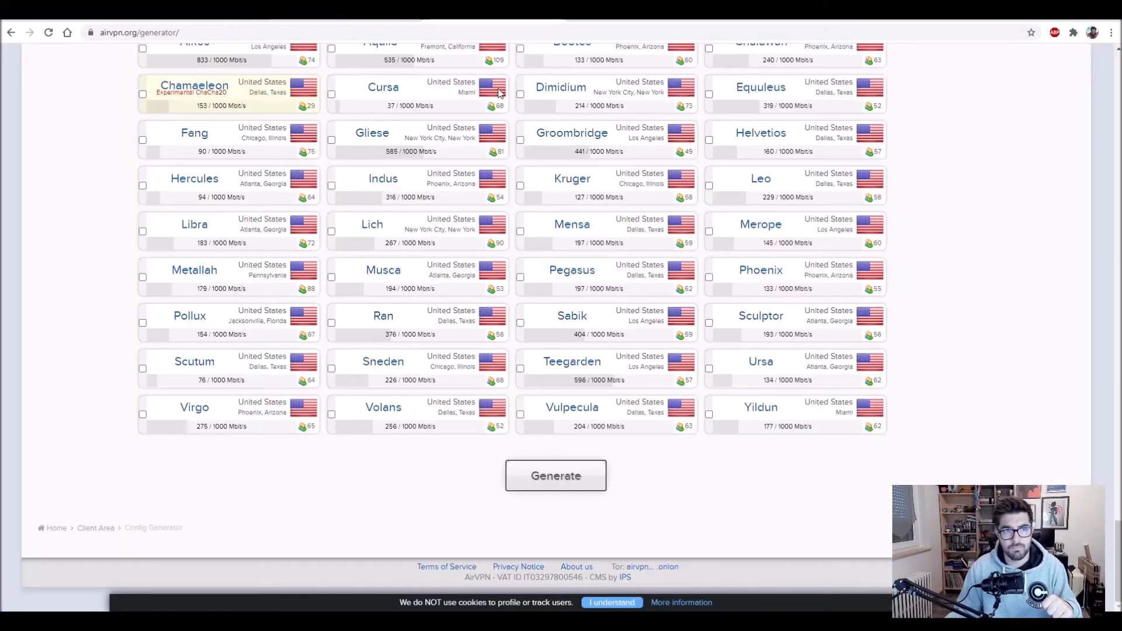
scroll(561, 316, "up", 5)
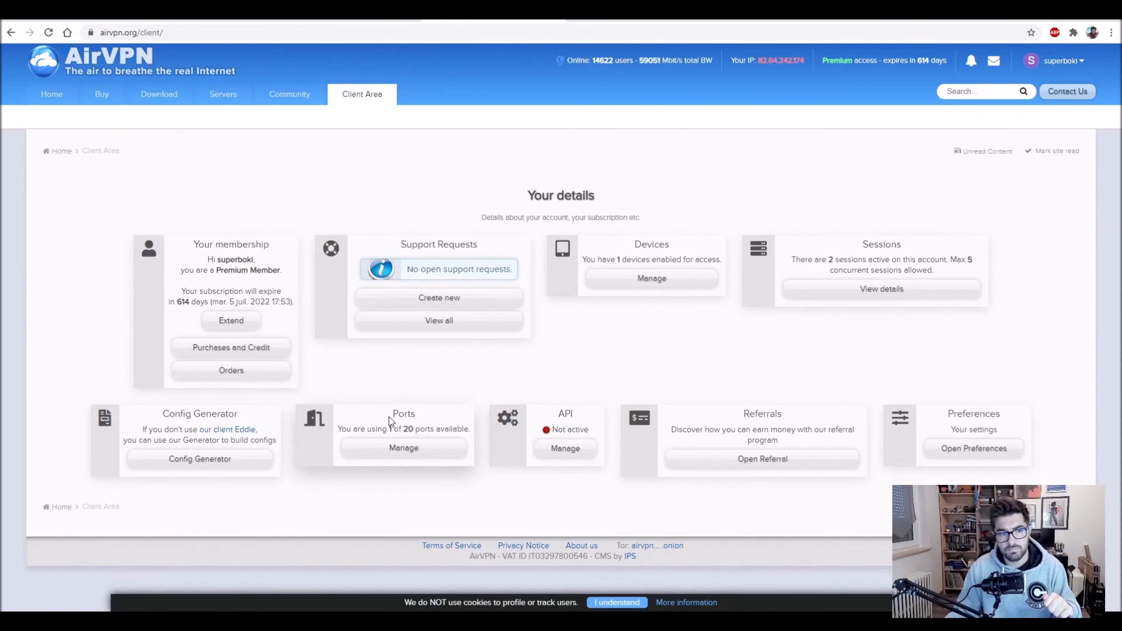
left_click(393, 451)
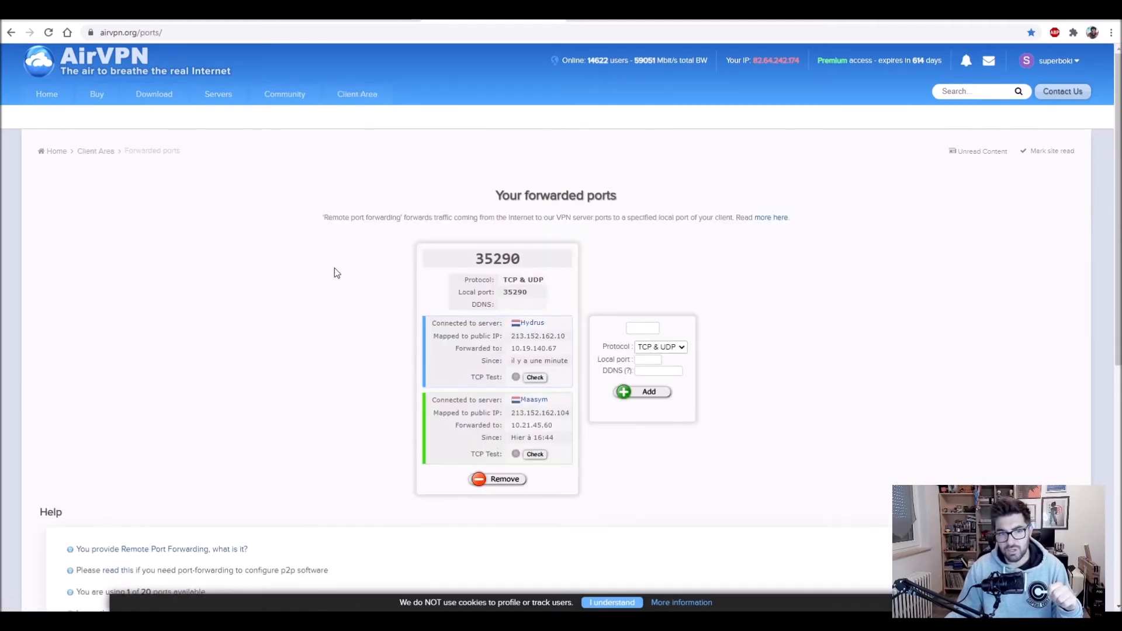
left_click_drag(502, 195, 635, 204)
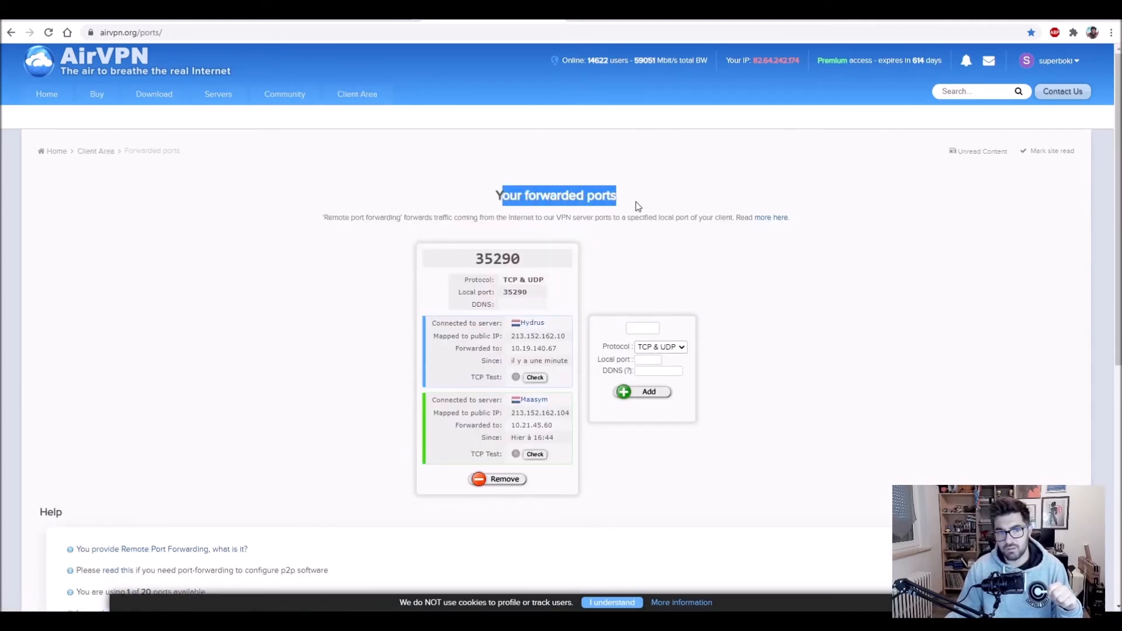
left_click(736, 225)
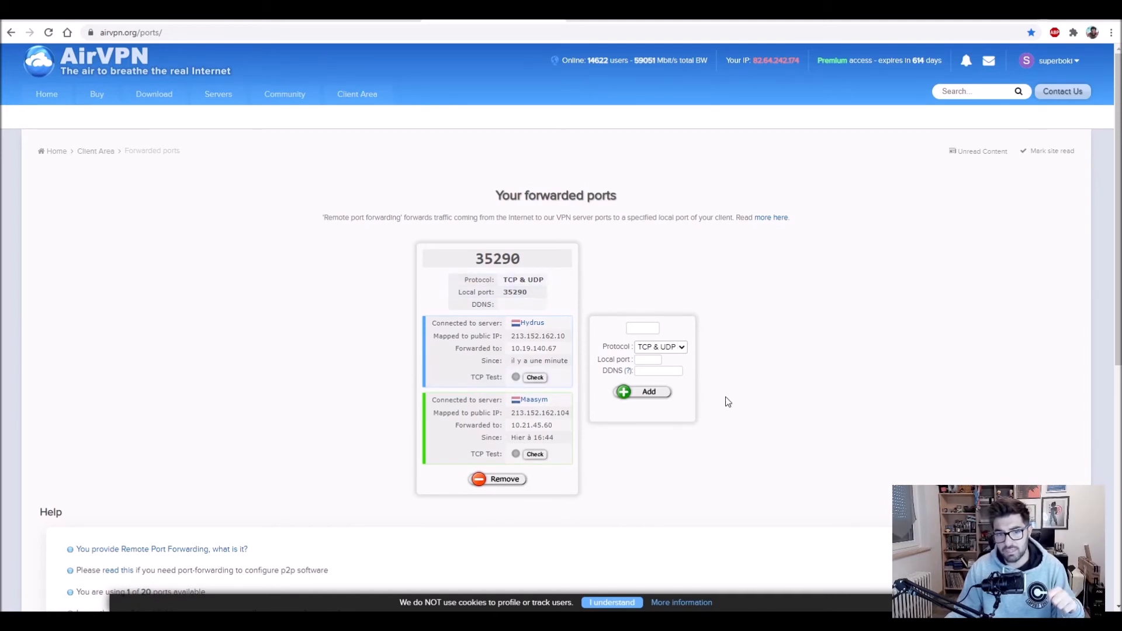
Step: Add a new forwarded port and copy its number, 8937
left_click(648, 392)
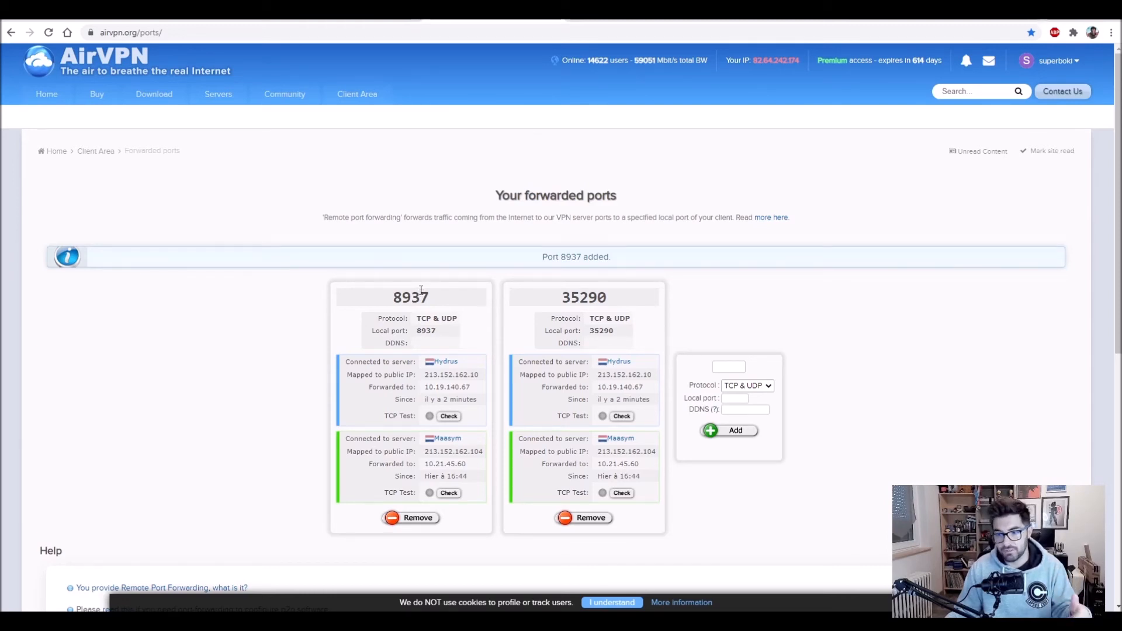
left_click_drag(402, 297, 421, 298)
double_click(418, 297)
right_click(426, 297)
left_click(437, 304)
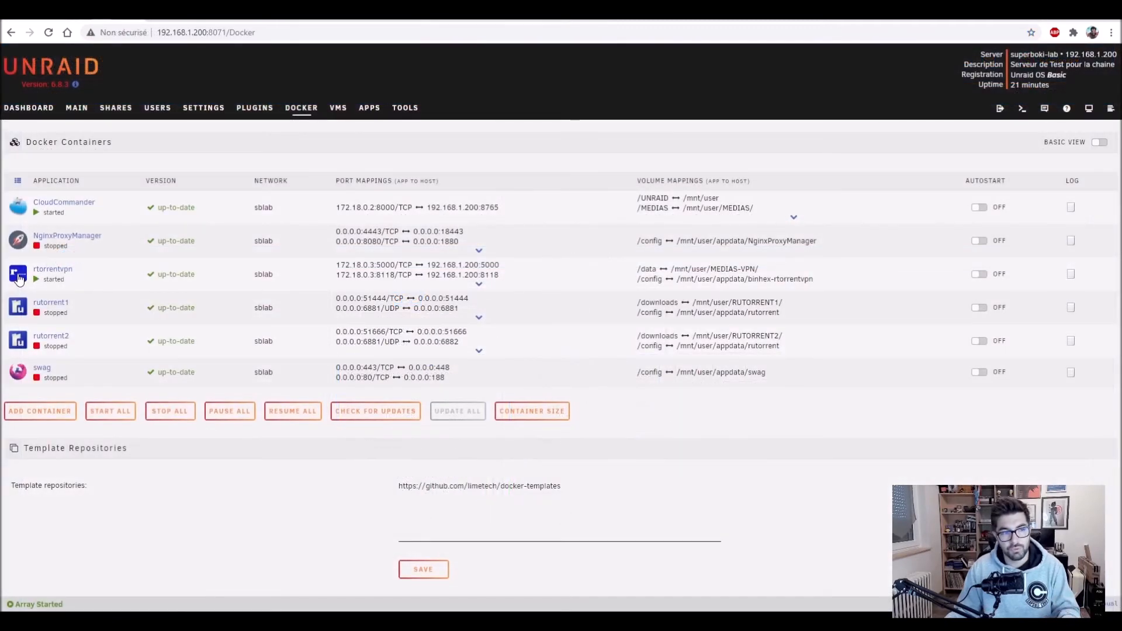
left_click(20, 277)
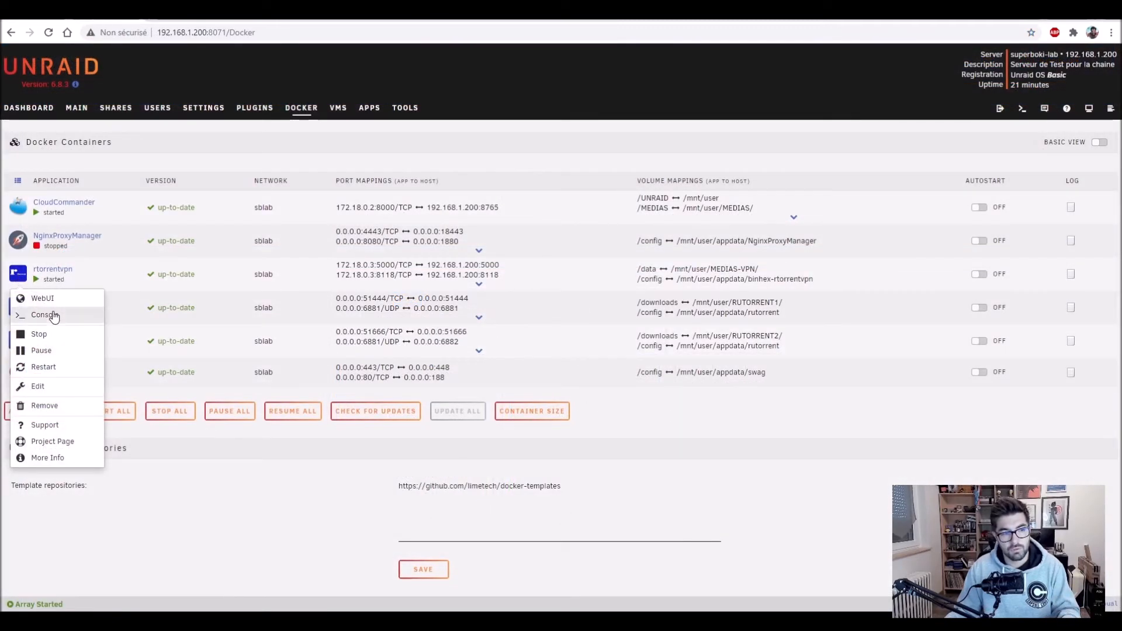
Step: In the rtorrentvpn console, open /config/rtorrent/config/rtorrent.rc in nano
left_click(42, 315)
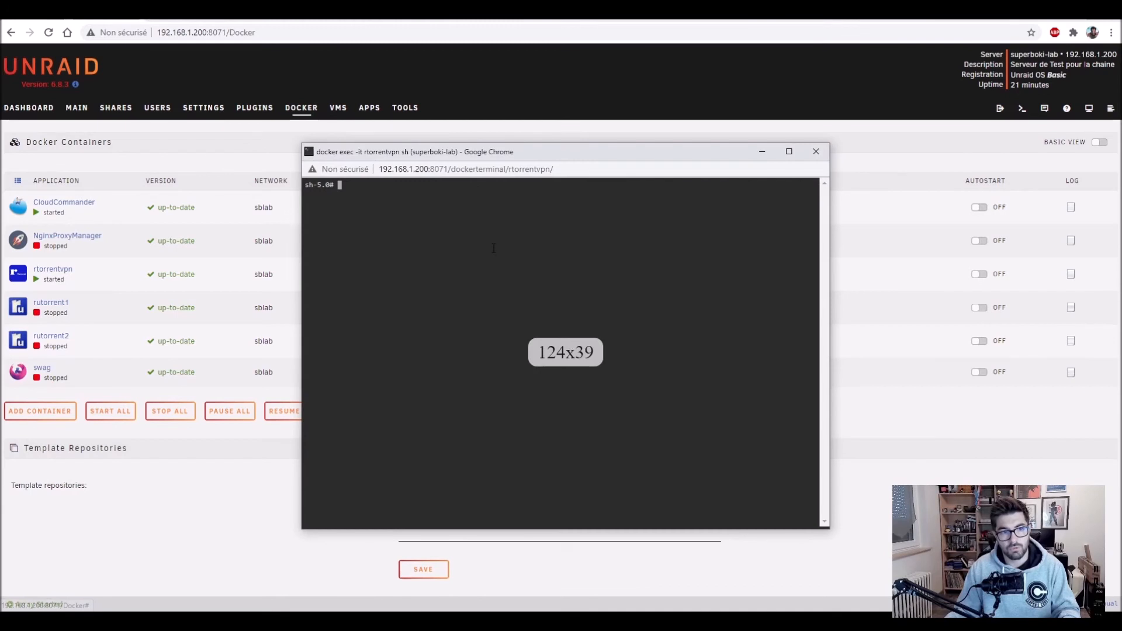
type("cd /con")
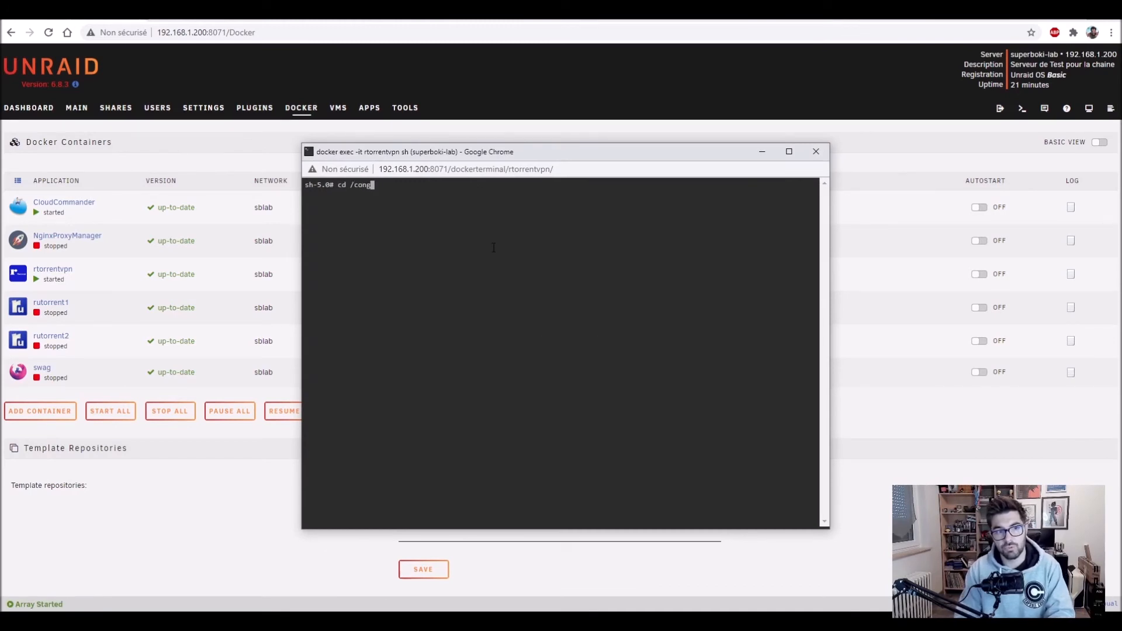
key("Tab")
key("Return")
type("ls")
key("Return")
type("cd rt")
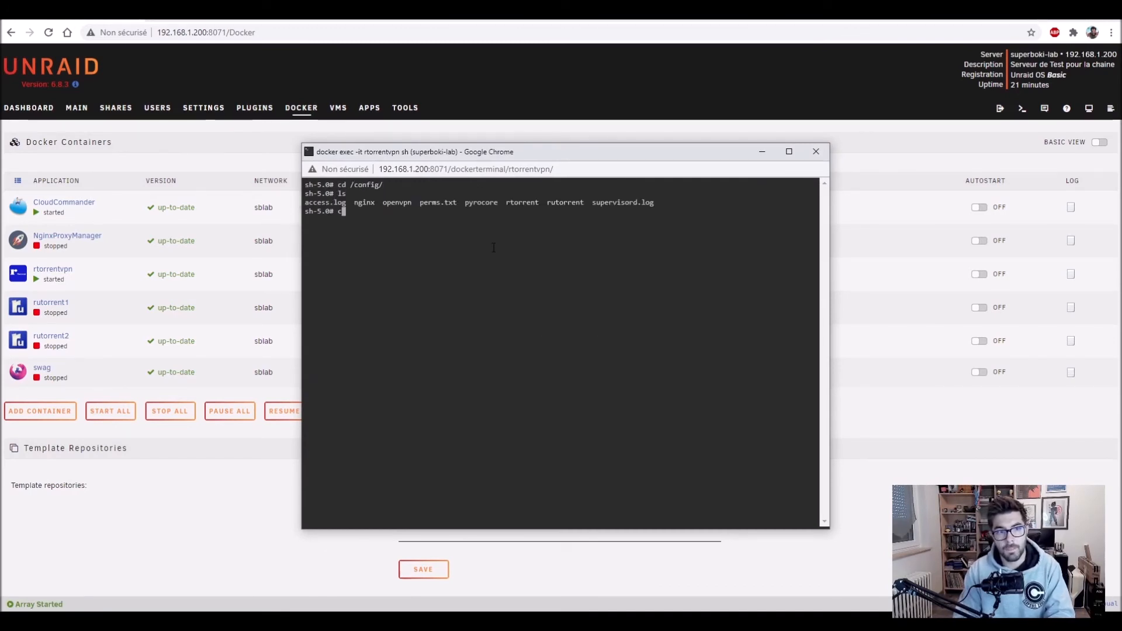
key("Tab")
key("Return")
type("ls")
key("Return")
type("cd co")
key("Tab")
key("Return")
type("ls")
key("Return")
type("nano rt")
key("Tab")
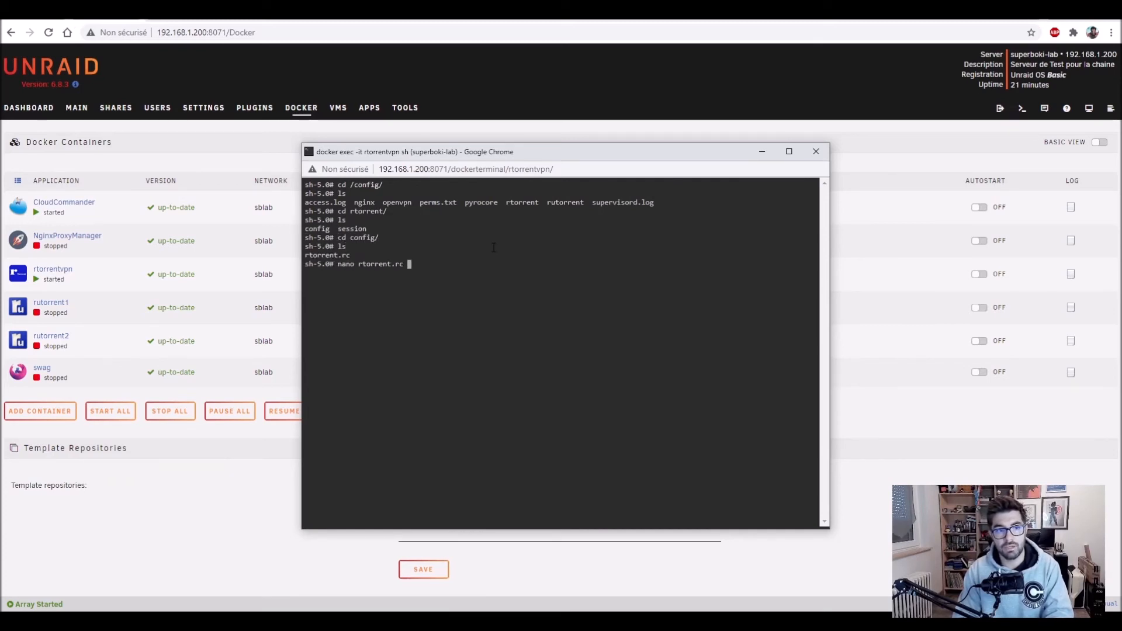
key("Return")
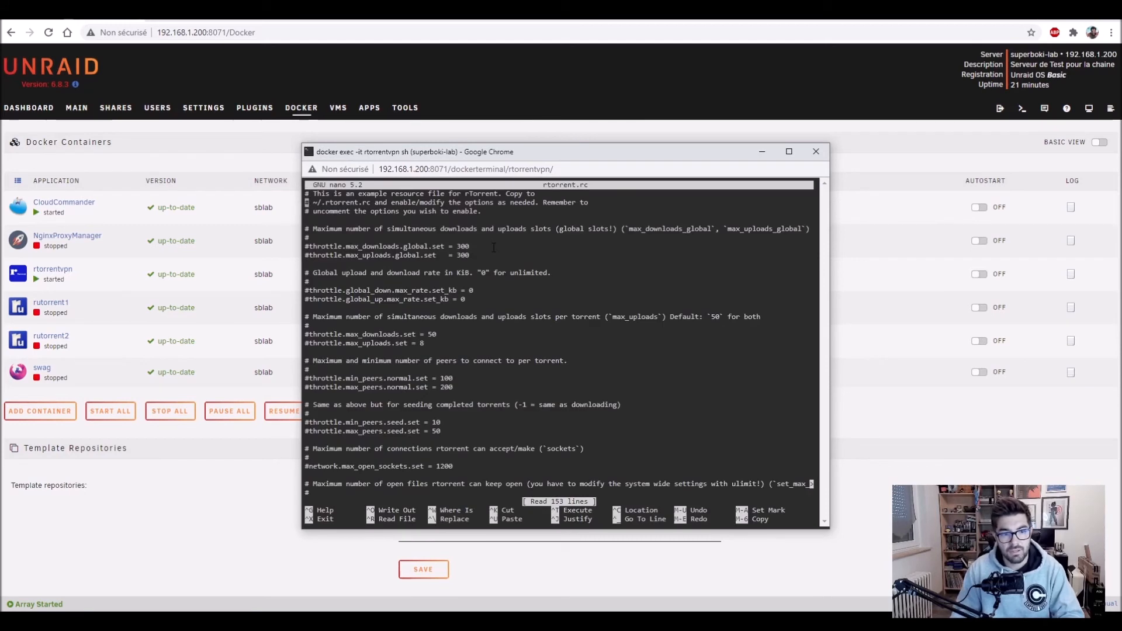
key("Down")
key("Down")
key("Down")
key("Down")
key("Down")
key("Down")
key("Down")
key("Down")
key("Down")
key("Down")
key("Down")
key("Down")
key("Down")
key("Down")
key("Down")
key("Down")
key("Down")
key("Down")
key("Down")
key("Down")
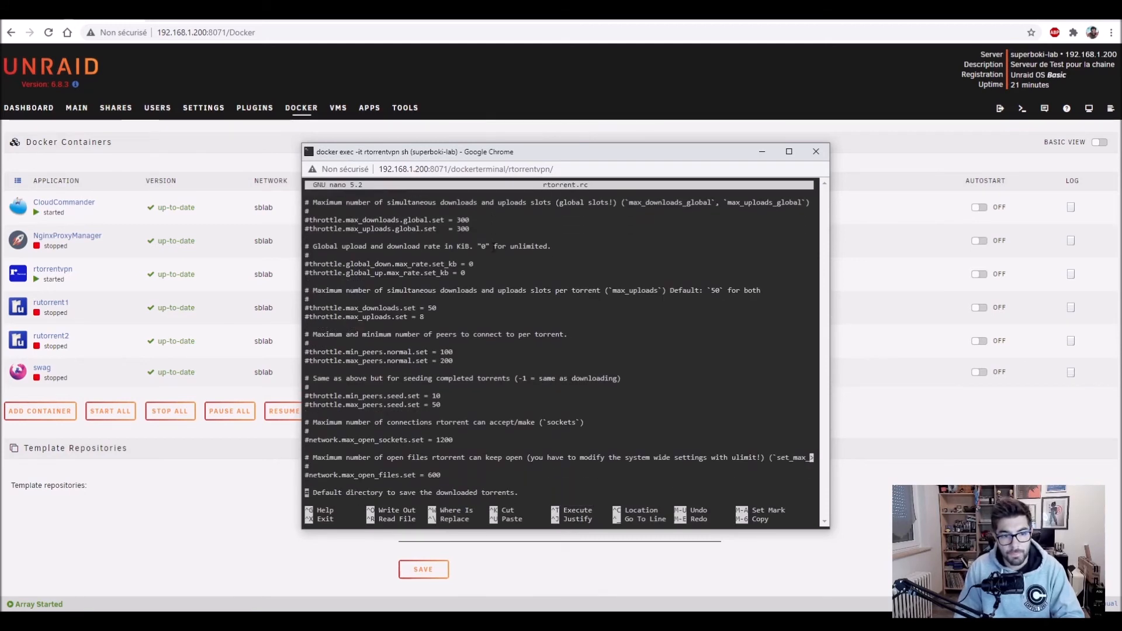
key("Down")
key("Down")
key("Down")
key("Down")
key("Down")
key("Down")
key("Down")
key("Down")
key("Down")
key("Down")
key("Down")
key("Down")
key("Down")
key("Down")
key("Down")
key("Down")
key("Down")
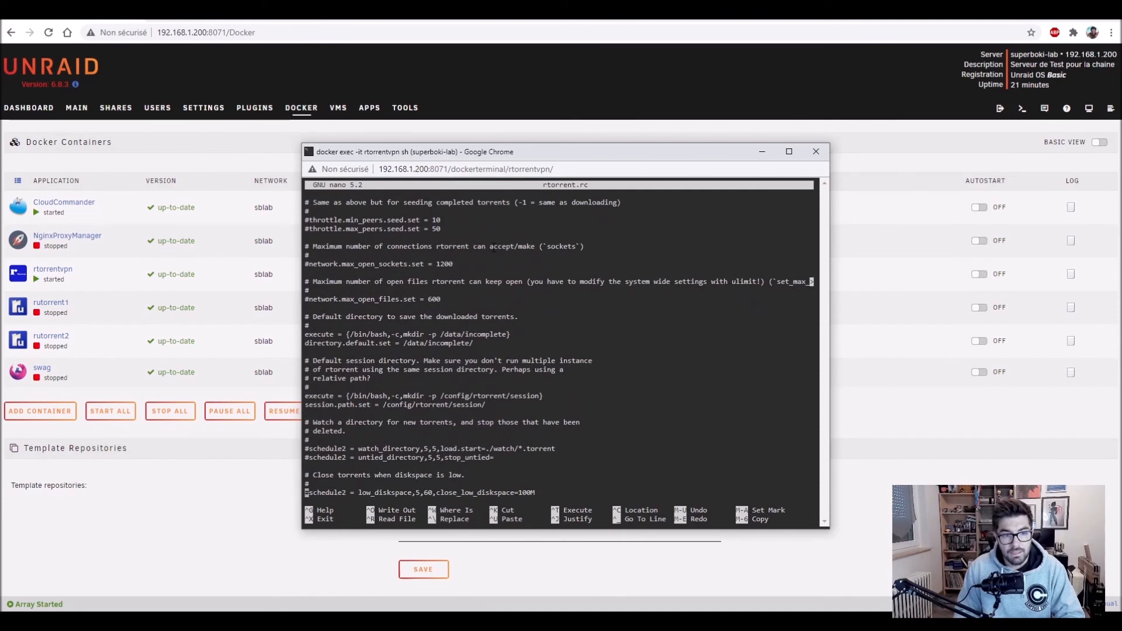
key("Down")
key("Down")
key("Down")
key("Down")
key("Down")
key("Down")
key("Down")
key("Down")
key("Down")
key("Down")
key("Down")
key("Down")
key("Down")
key("Down")
key("Down")
key("Down")
key("Down")
key("Down")
key("Down")
key("Down")
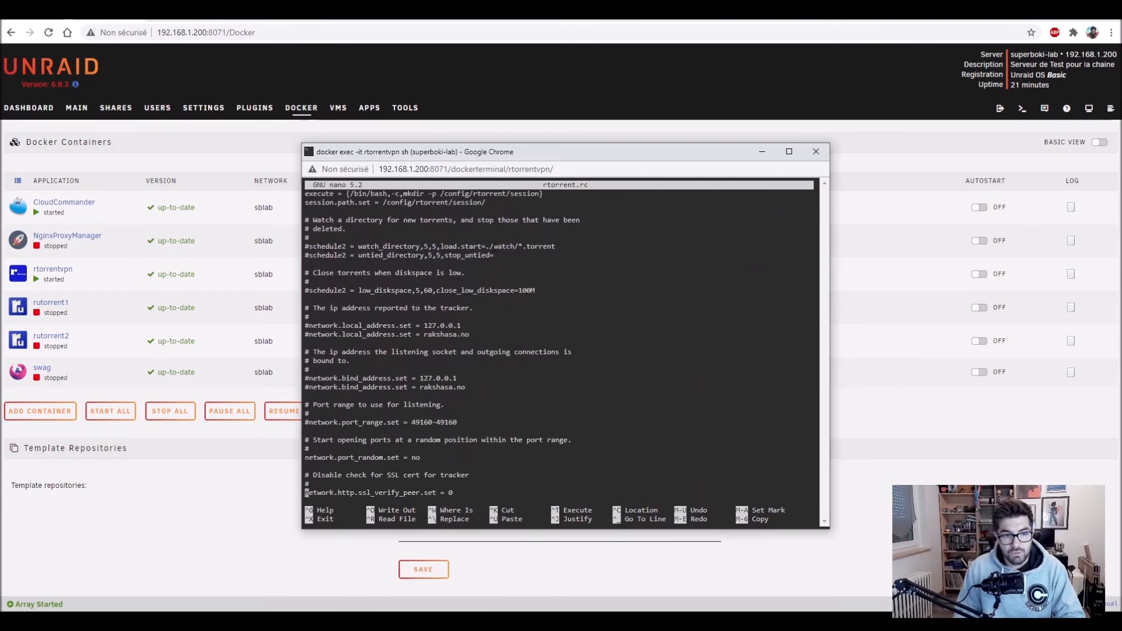
key("Up")
key("Up")
key("Up")
key("Up")
key("Up")
key("Up")
key("Up")
key("Up")
key("Up")
key("Up")
key("Up")
key("Down")
key("Down")
key("Down")
key("Right")
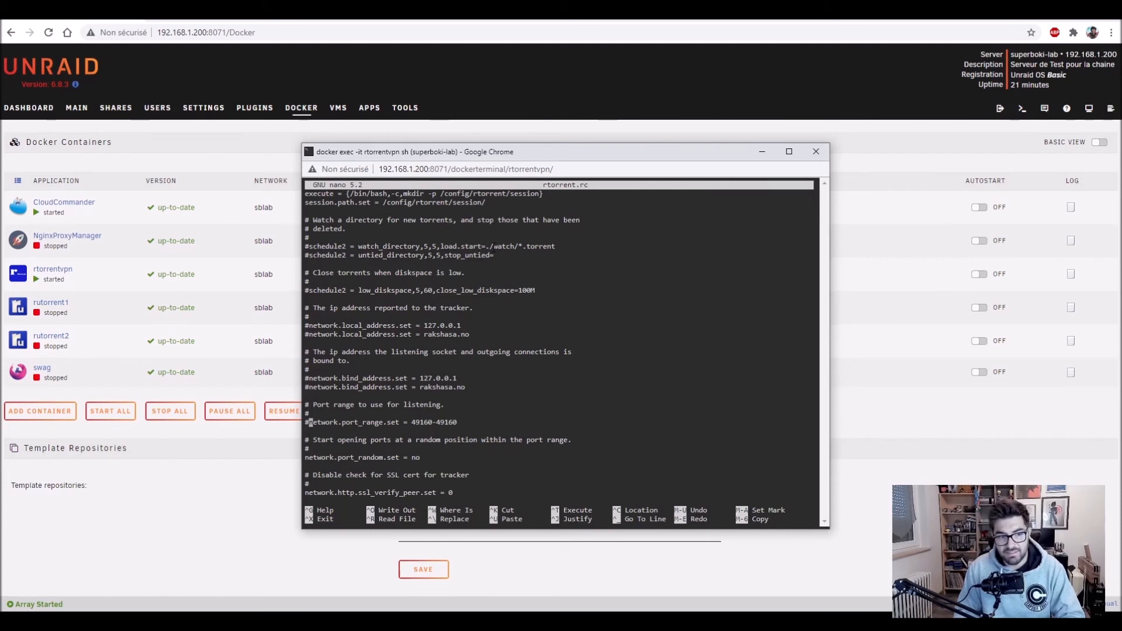
key("BackSpace")
key("Right")
key("Right")
key("Right")
key("Right")
key("Right")
key("Right")
key("Right")
key("Right")
key("Right")
key("Right")
key("Right")
key("Right")
key("Right")
key("Right")
key("Right")
key("Right")
key("Right")
key("Right")
key("Right")
key("Right")
key("Right")
key("Right")
key("Right")
key("Right")
key("Right")
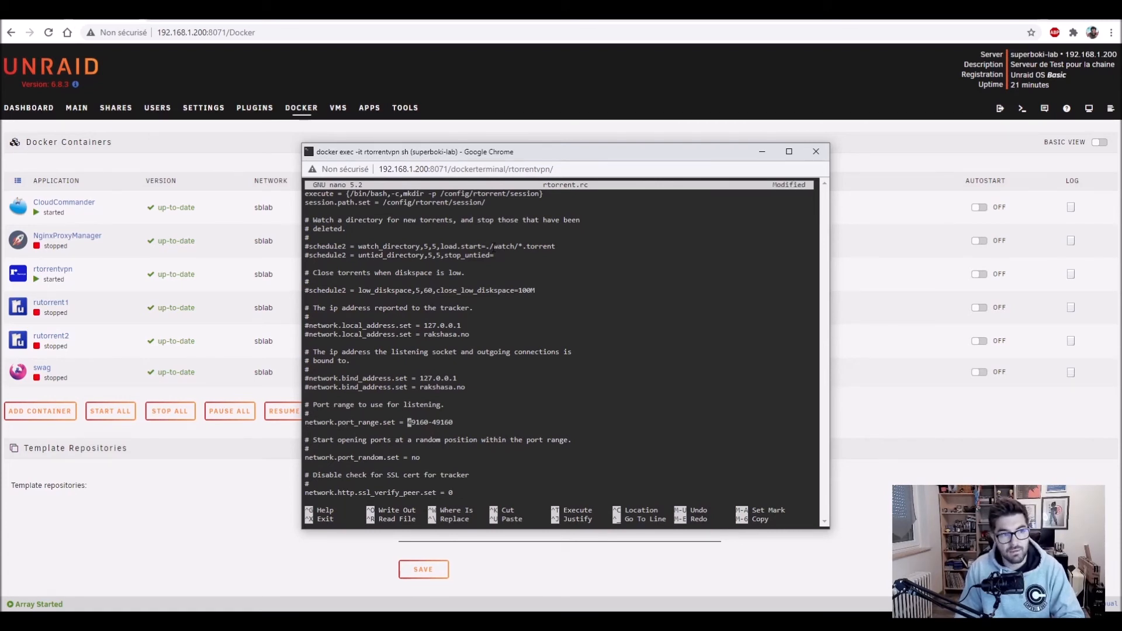
key("Delete")
key("Delete")
key("Delete")
key("Delete")
key("Delete")
key("Delete")
key("Delete")
key("Delete")
key("Delete")
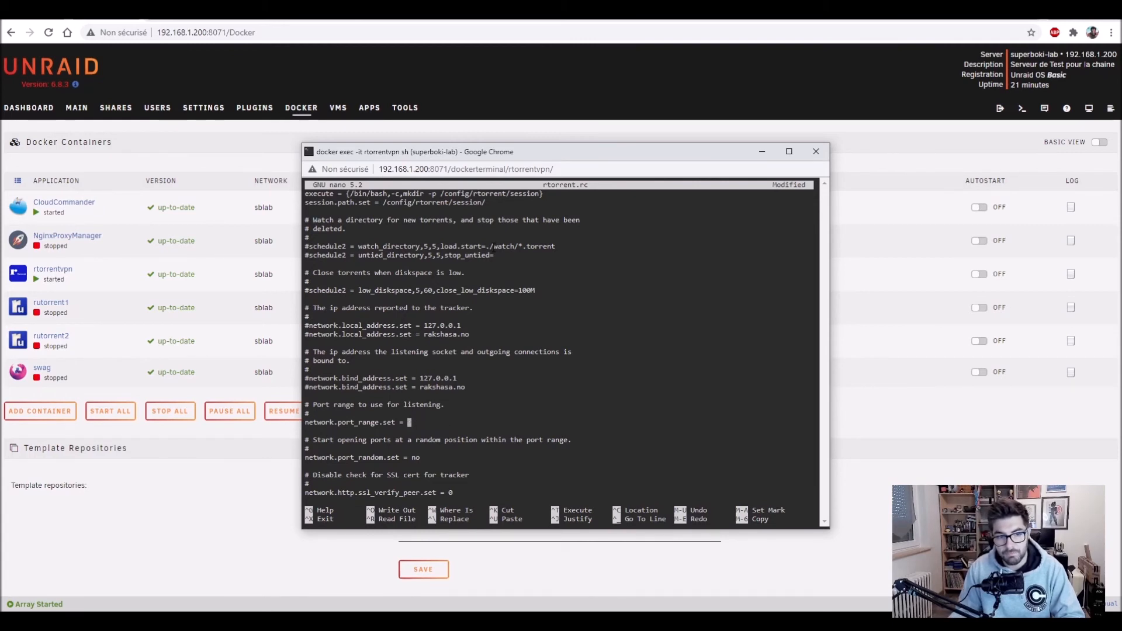
right_click(415, 422)
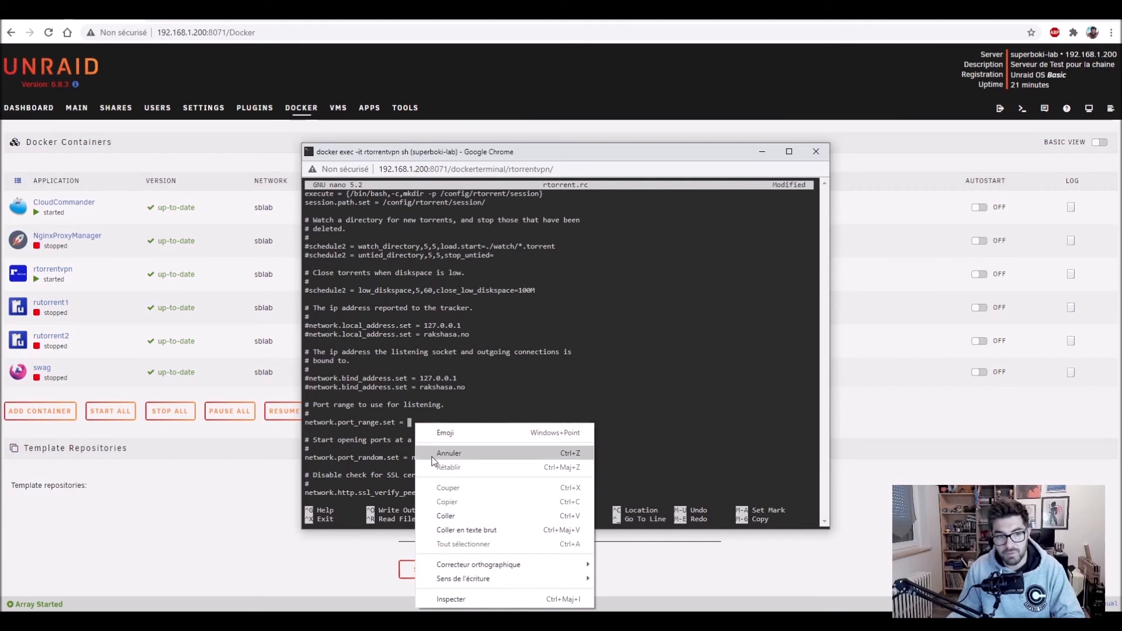
left_click(444, 513)
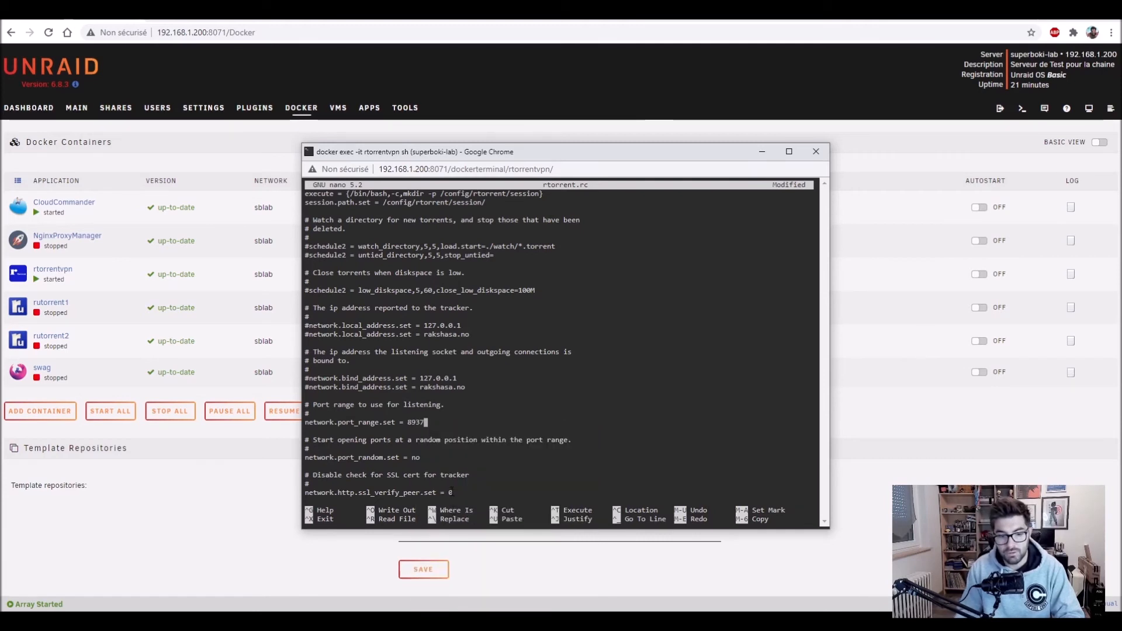
type("-")
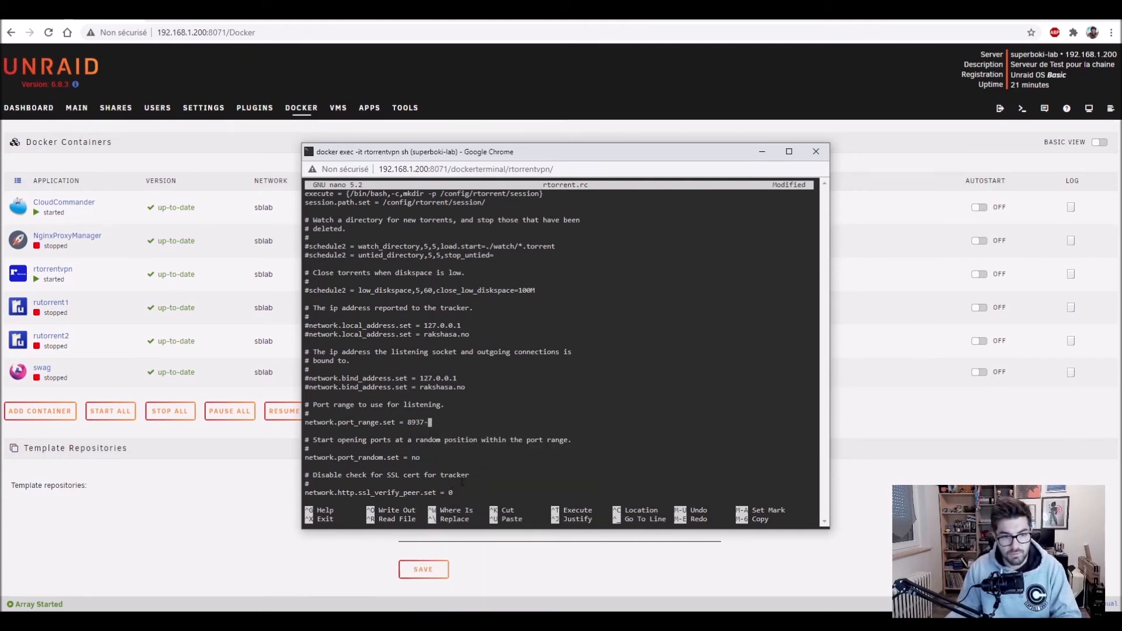
right_click(453, 415)
left_click(491, 501)
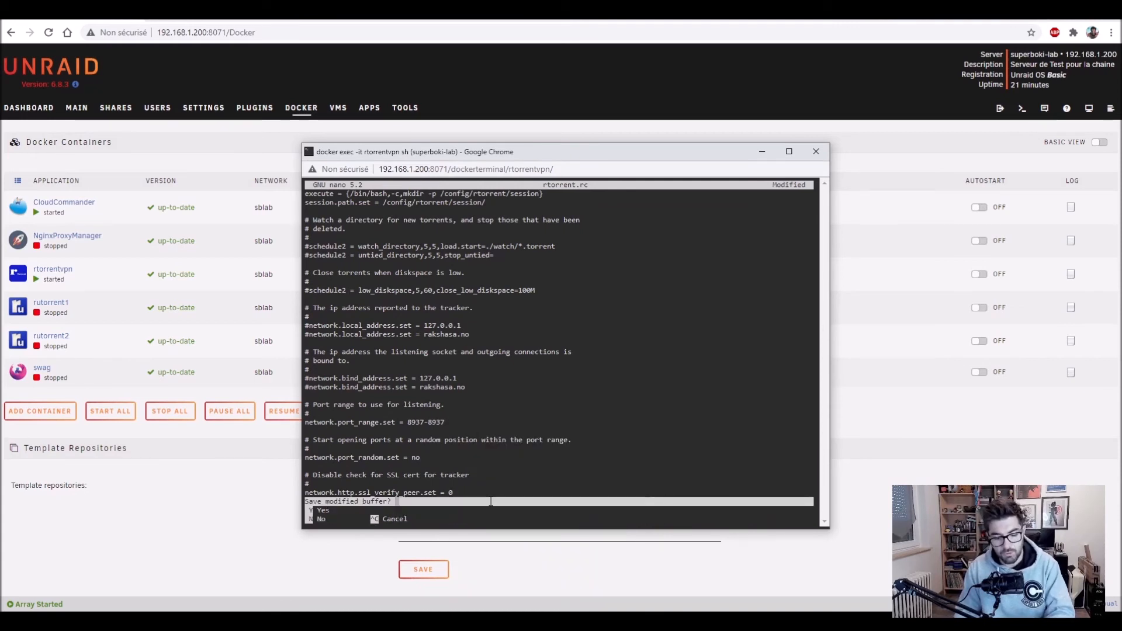
Step: Save rtorrent.rc, exit nano, and close the container terminal window
key("ctrl+o")
key("Return")
key("ctrl+x")
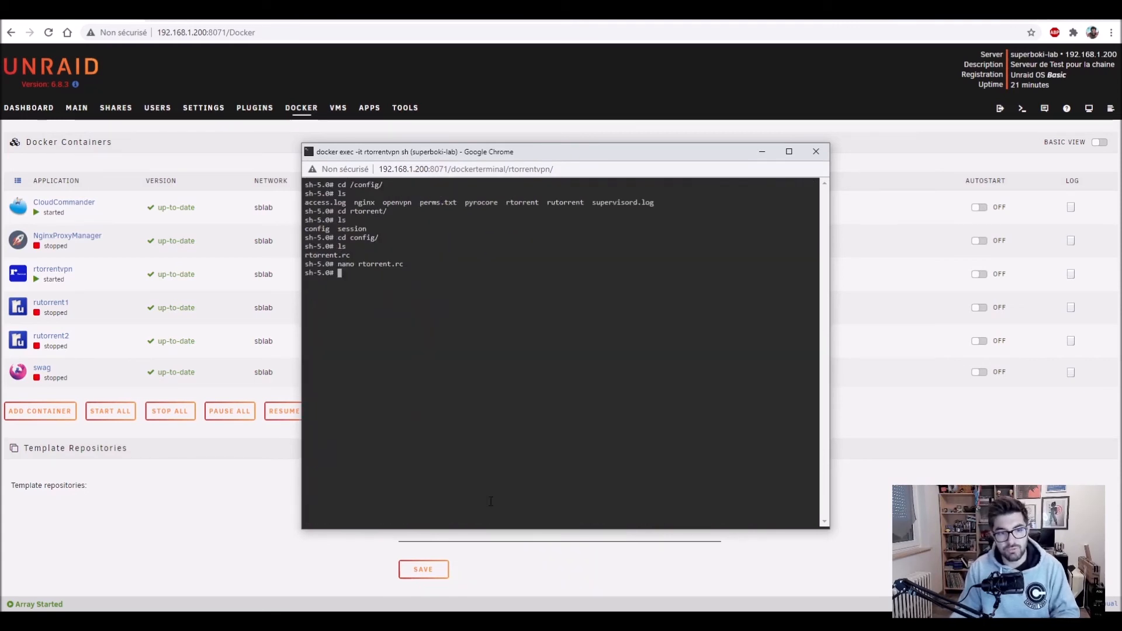
left_click(816, 151)
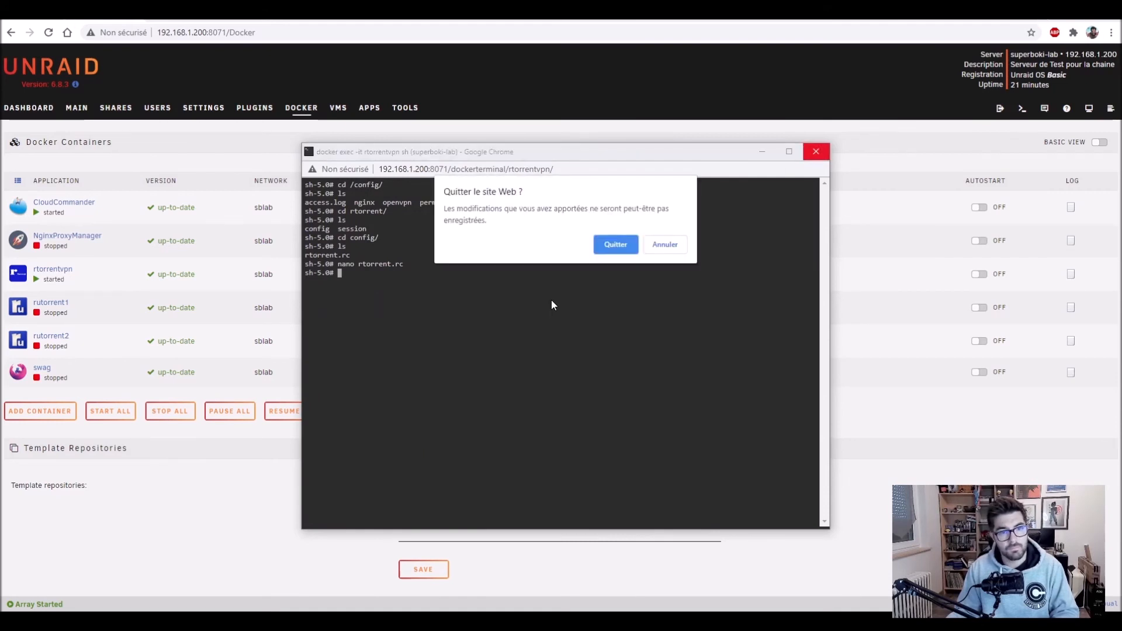
left_click(614, 244)
left_click(14, 282)
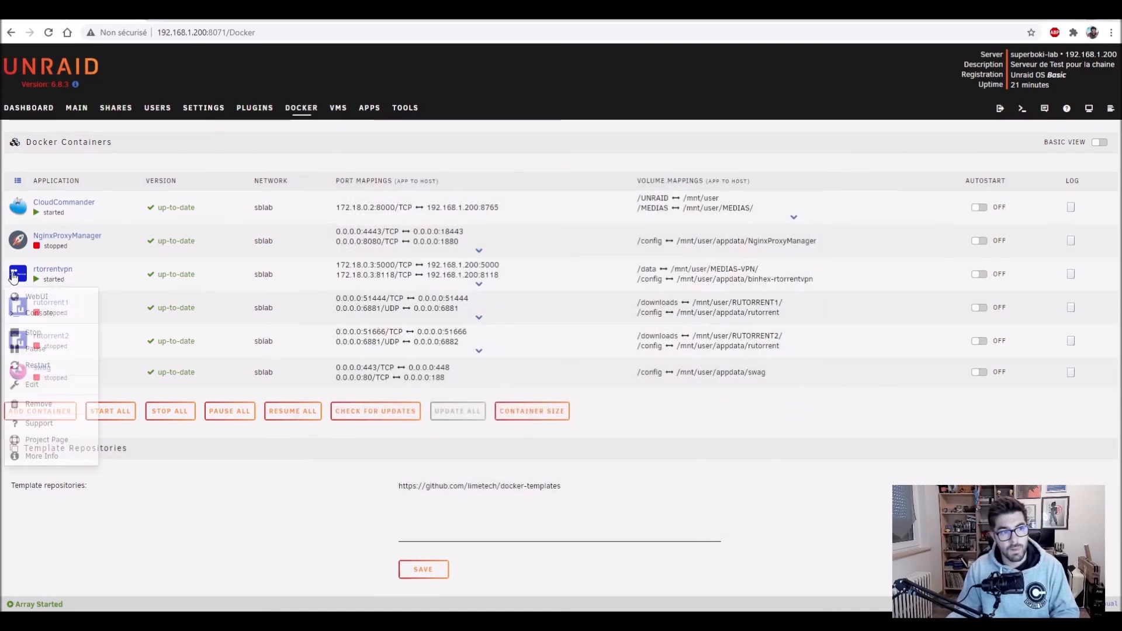
Step: Restart the rtorrentvpn container, then launch its ruTorrent WebUI
left_click(47, 366)
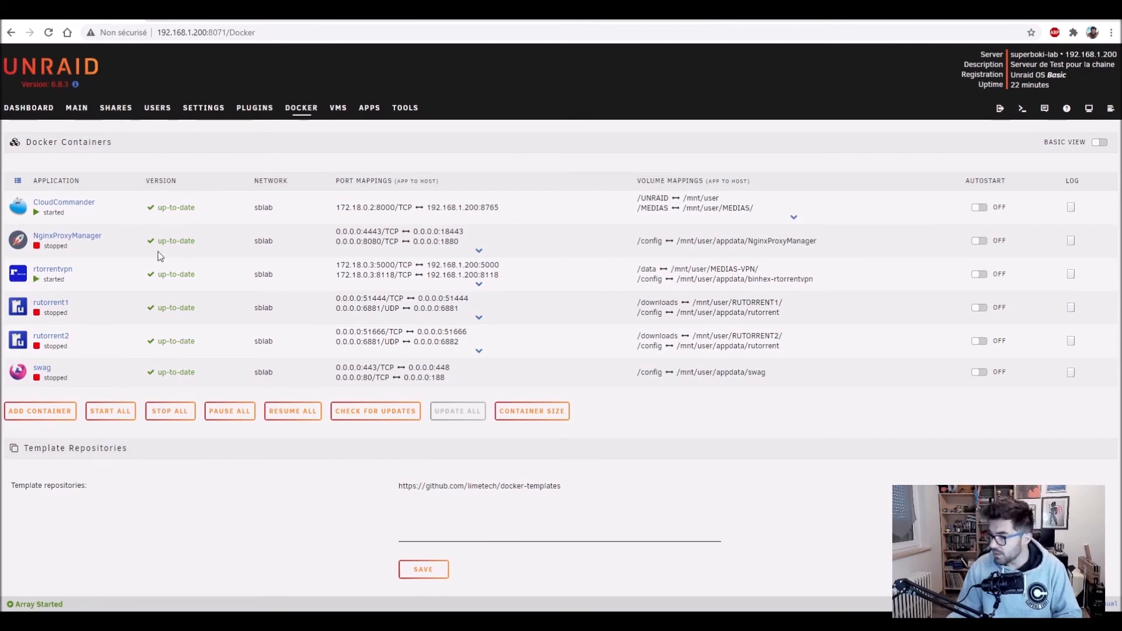
left_click(17, 277)
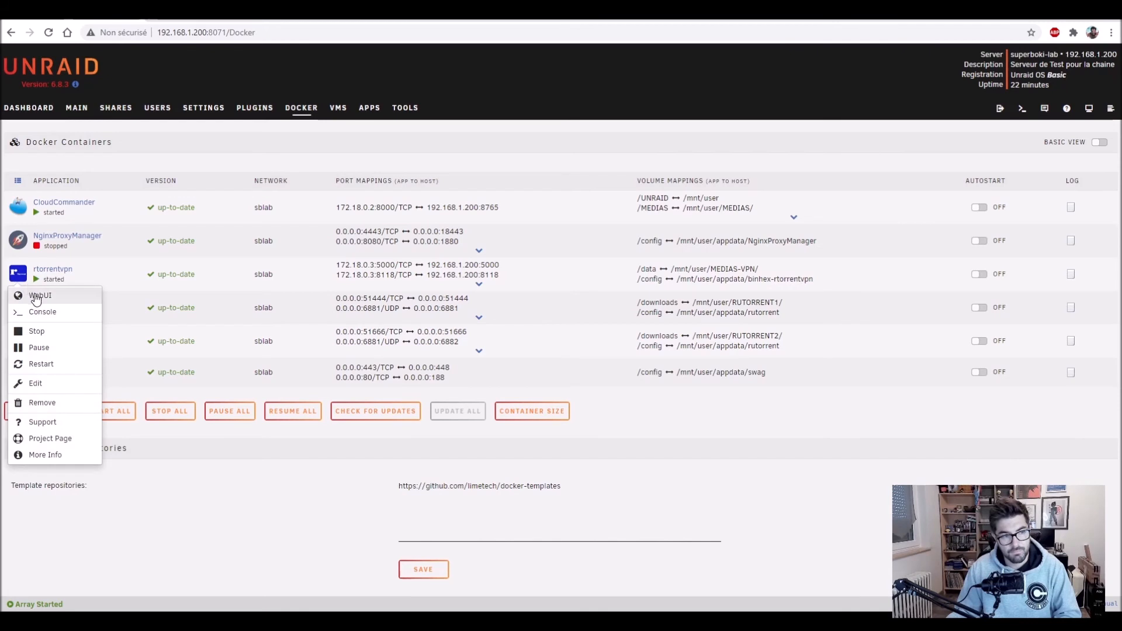
left_click(36, 297)
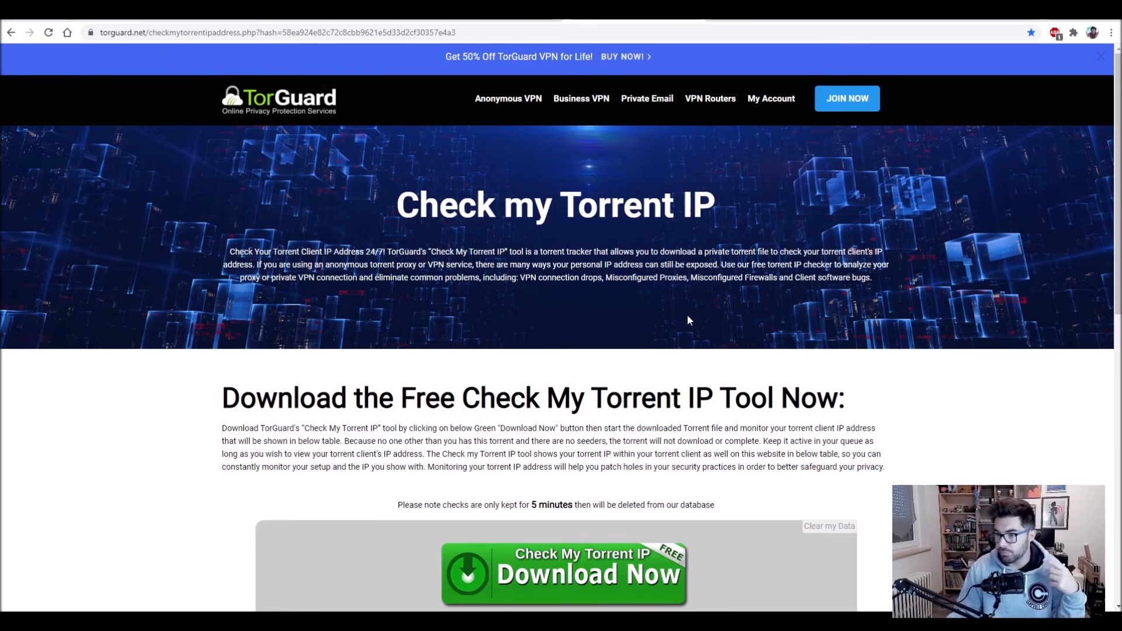
Step: Copy the magnet link behind TorGuard's Download Now check torrent
scroll(688, 319, "down", 4)
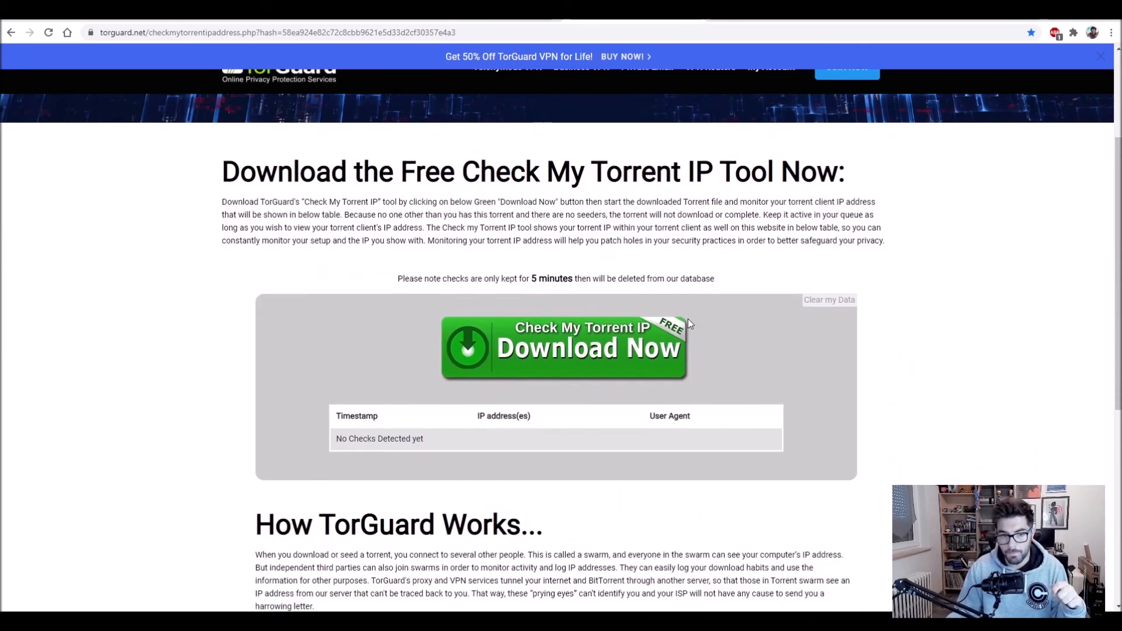
right_click(531, 355)
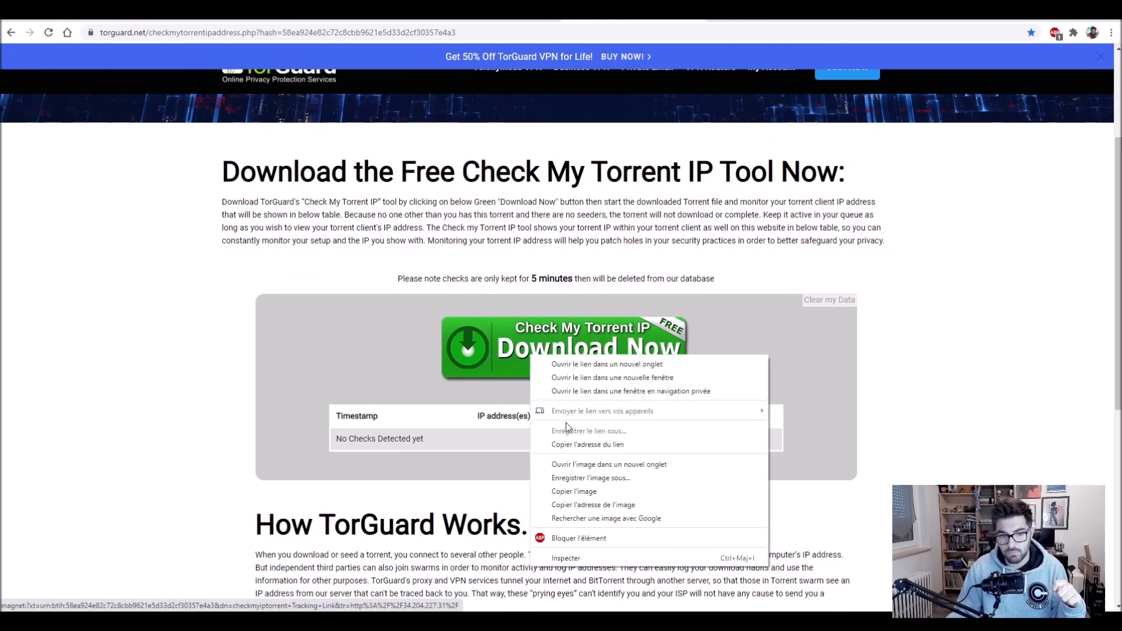
left_click(579, 445)
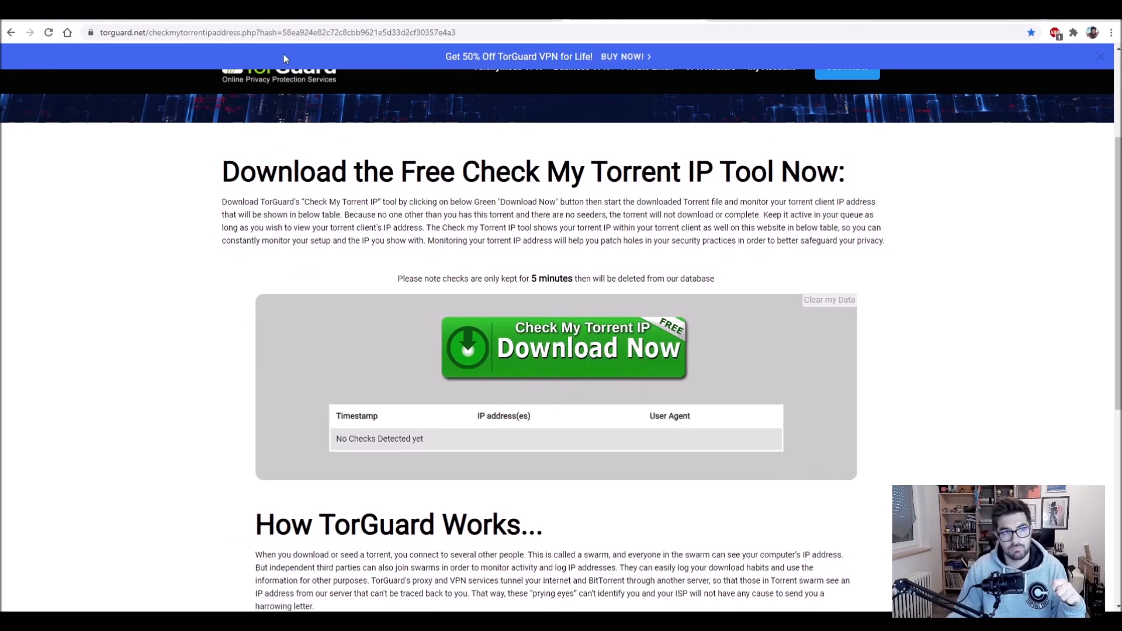
left_click(234, 13)
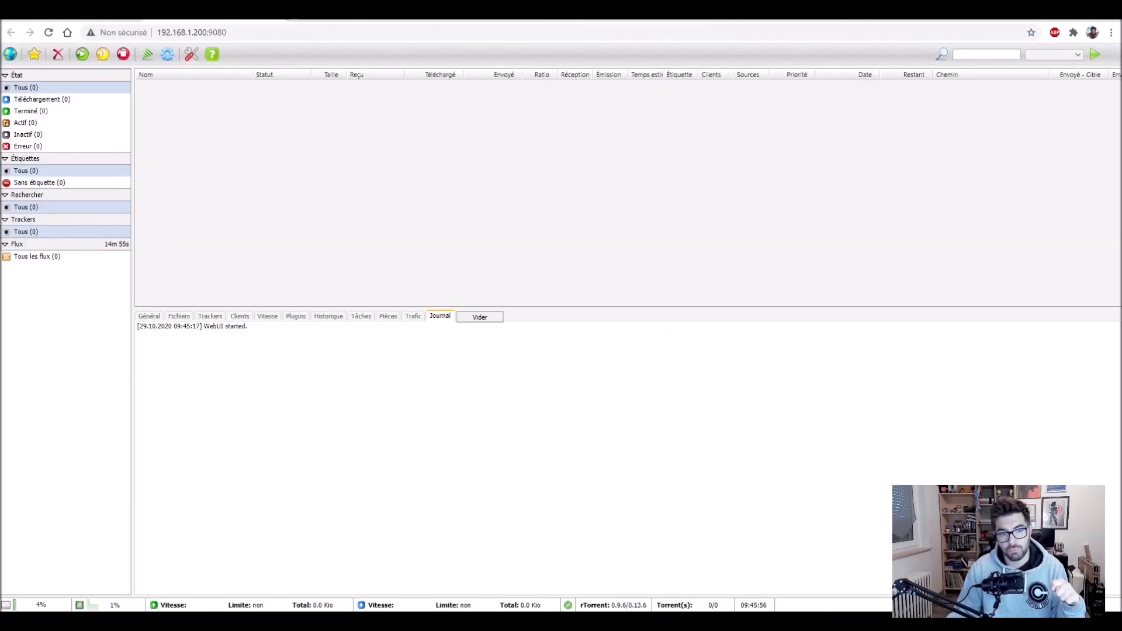
Step: Add the TorGuard check magnet link as a new torrent via URL du torrent
left_click(11, 57)
left_click(522, 379)
right_click(524, 380)
left_click(554, 474)
left_click(546, 442)
left_click(533, 395)
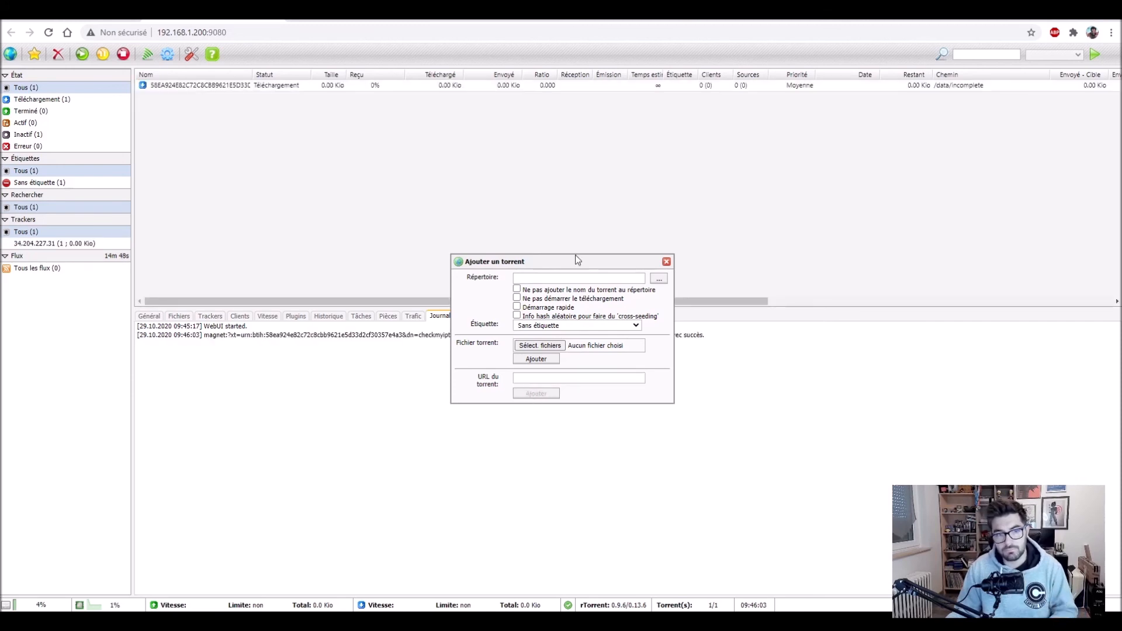
left_click(666, 261)
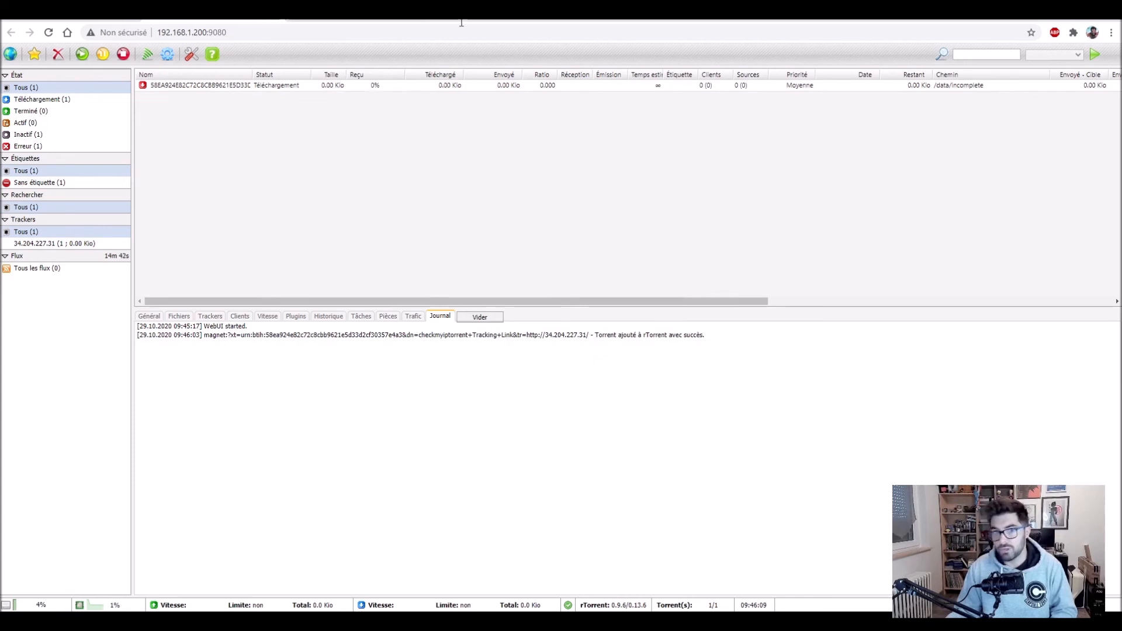
left_click(625, 13)
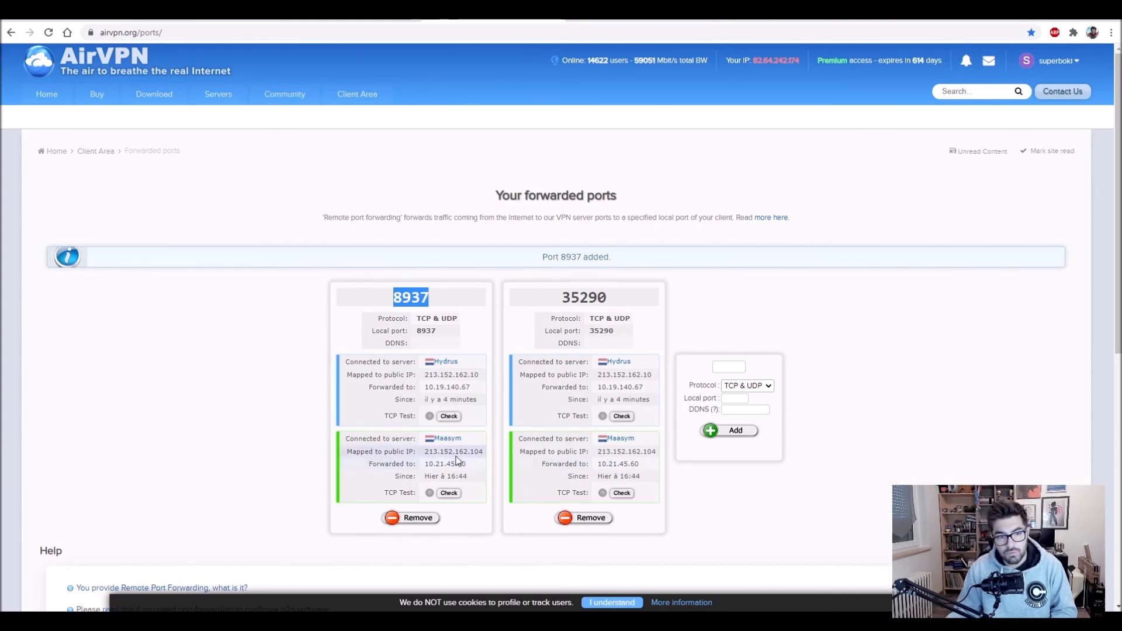
Step: Compare AirVPN's public IP 213.152.162.10 with the IP TorGuard logged for the torrent
double_click(444, 374)
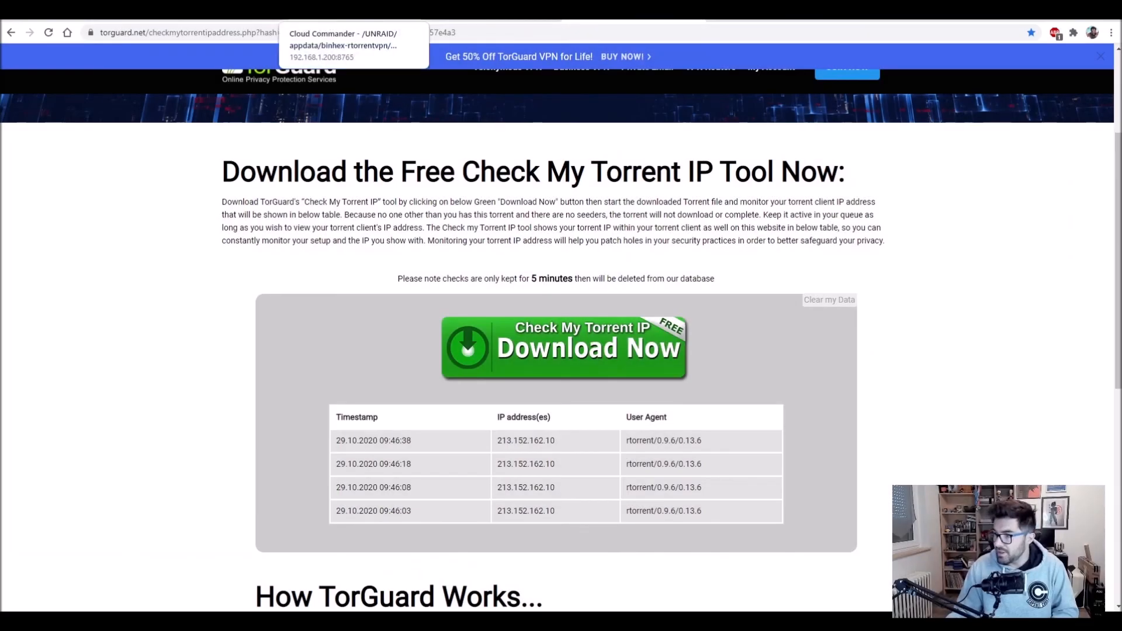
left_click(219, 12)
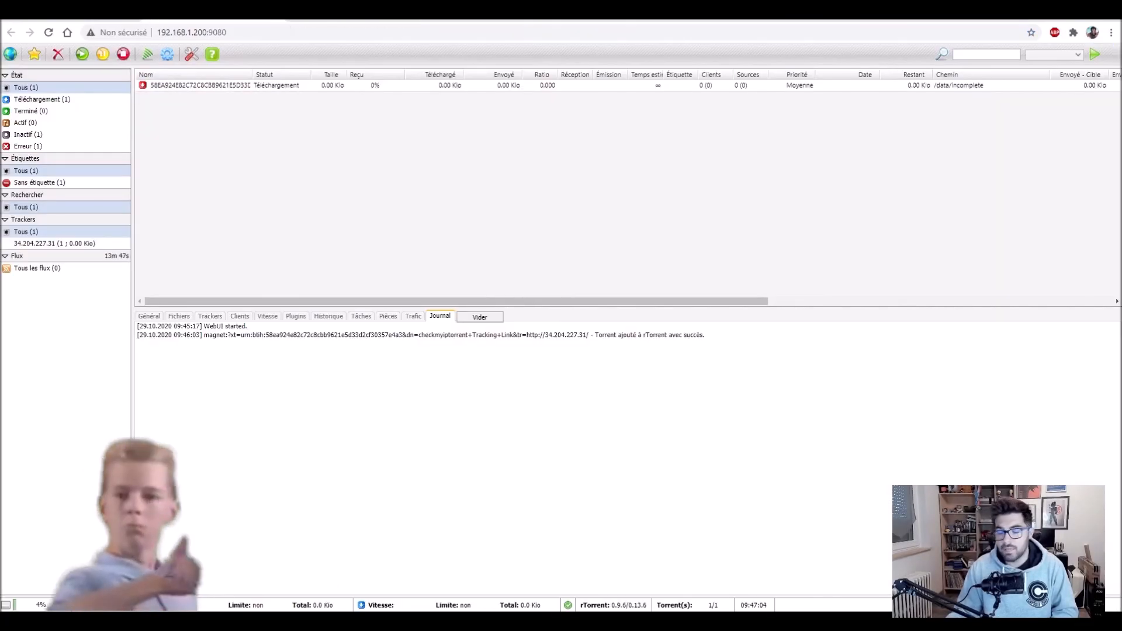